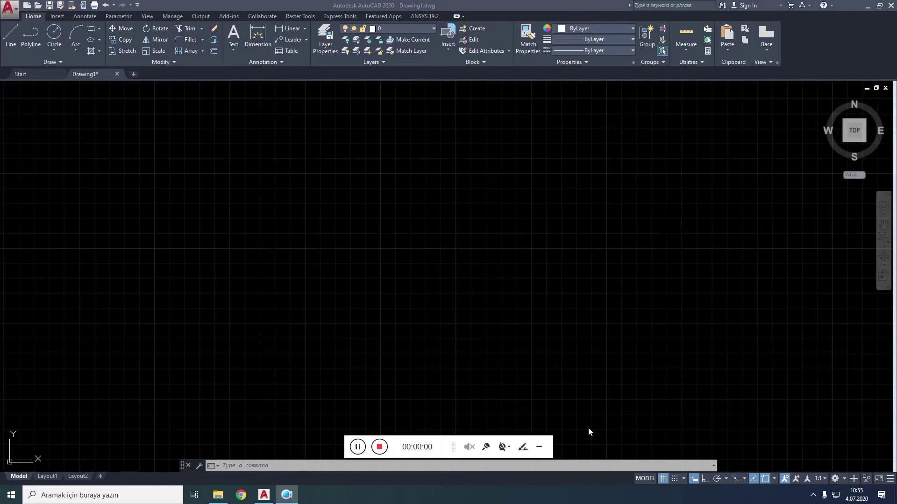
- Draw a two-segment V with LINE: left arm start, bottom vertex, right arm tip
left_click(540, 448)
scroll(113, 440, "up", 5)
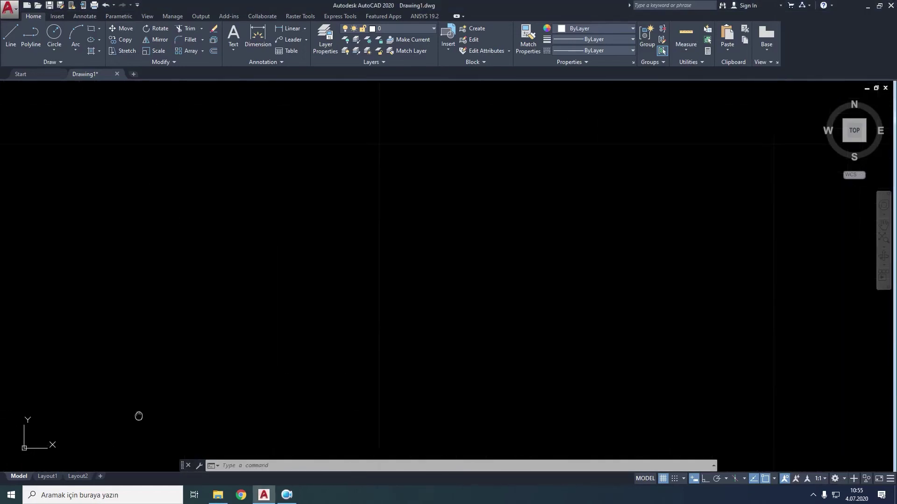
left_click(10, 35)
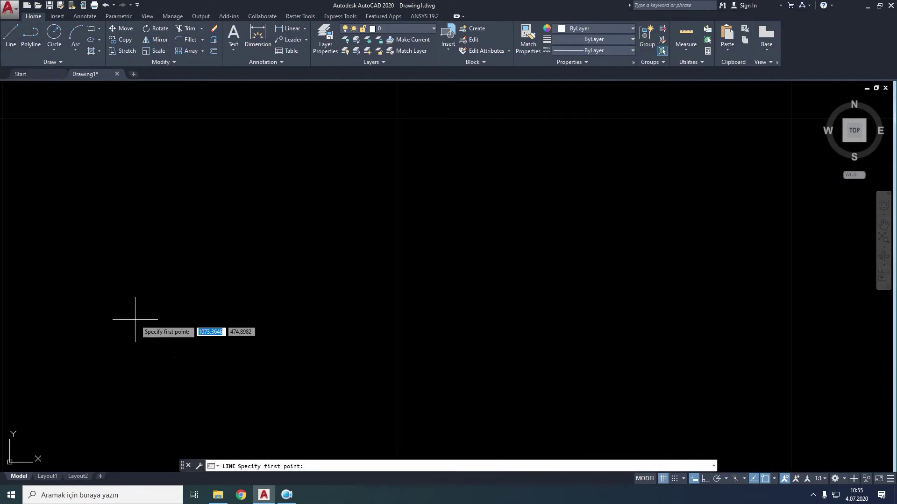
left_click(92, 366)
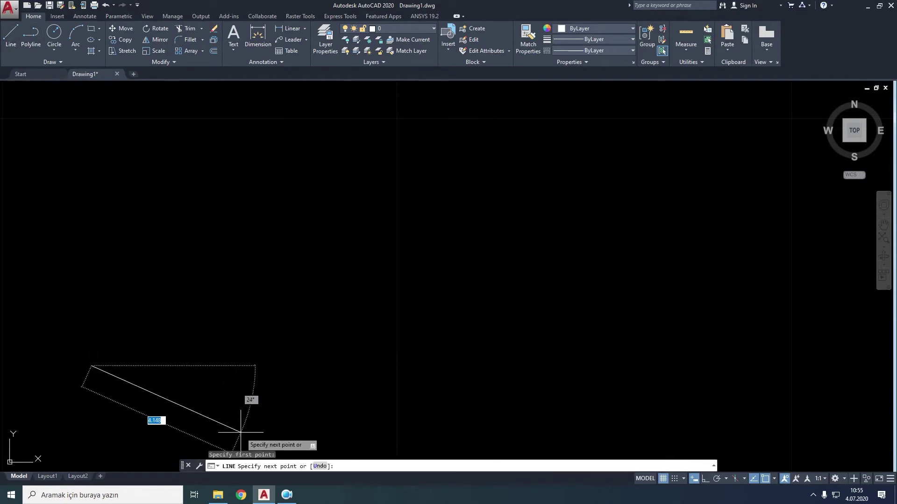
left_click(241, 432)
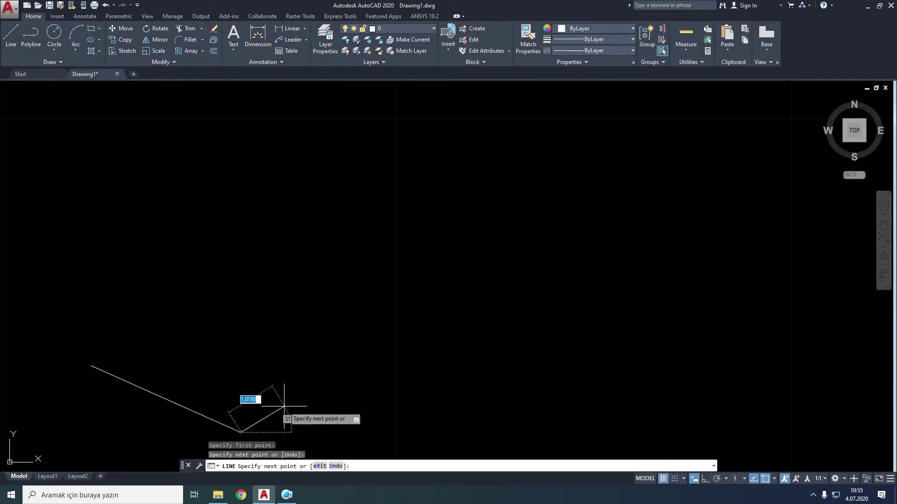
left_click(391, 325)
right_click(390, 326)
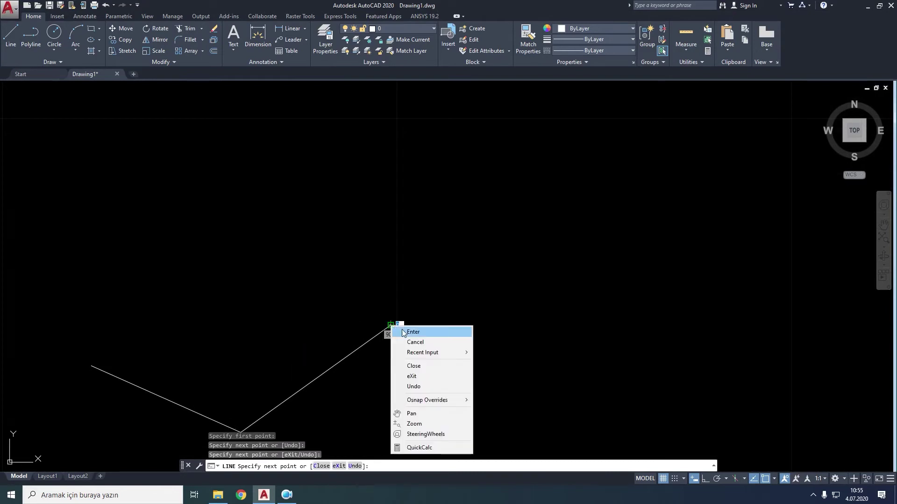
left_click(410, 332)
middle_click_drag(255, 376, 290, 334)
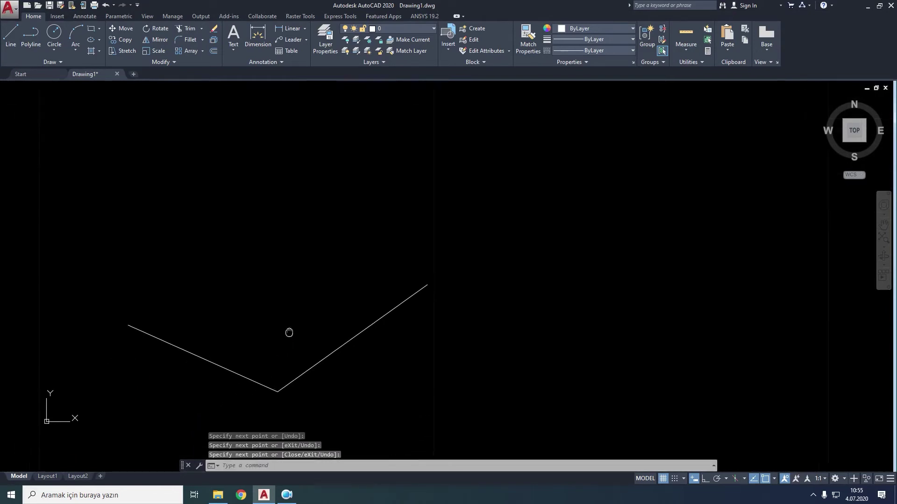
left_click(55, 60)
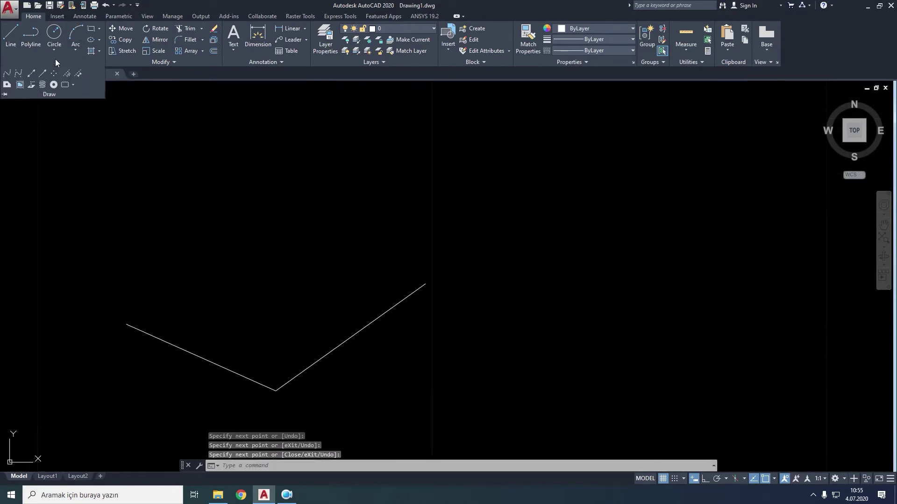
- Start a fit spline at the V's bottom vertex, its start tangent aimed at the left arm's end
left_click(7, 75)
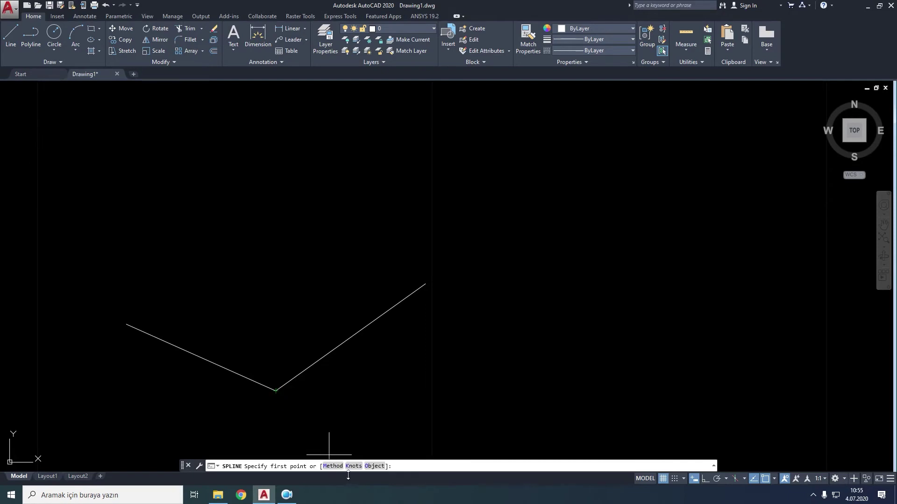
left_click(276, 391)
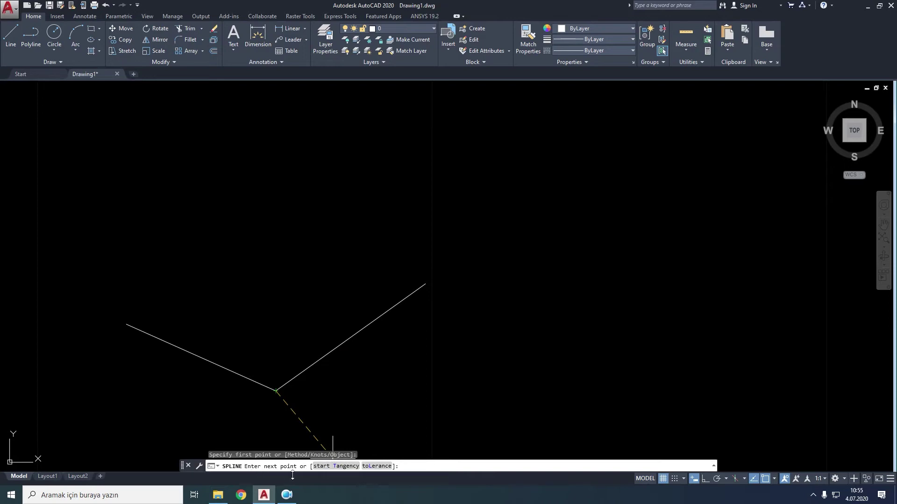
left_click(338, 466)
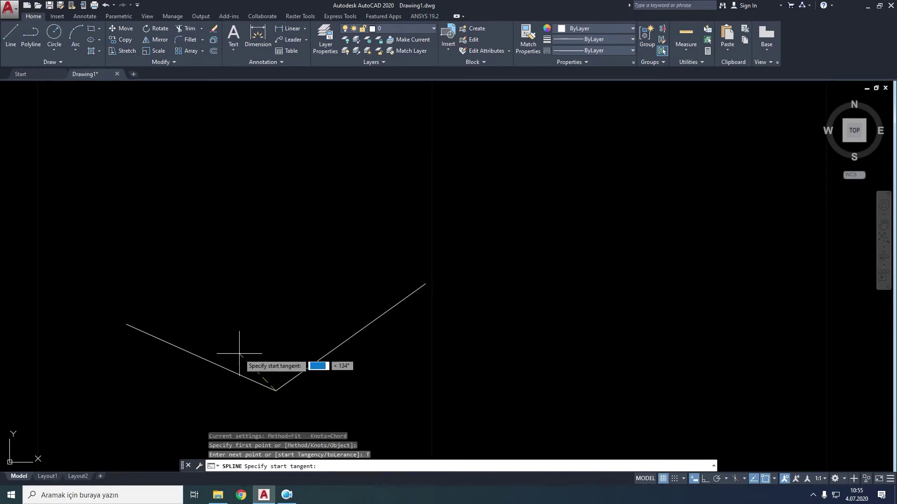
left_click(126, 324)
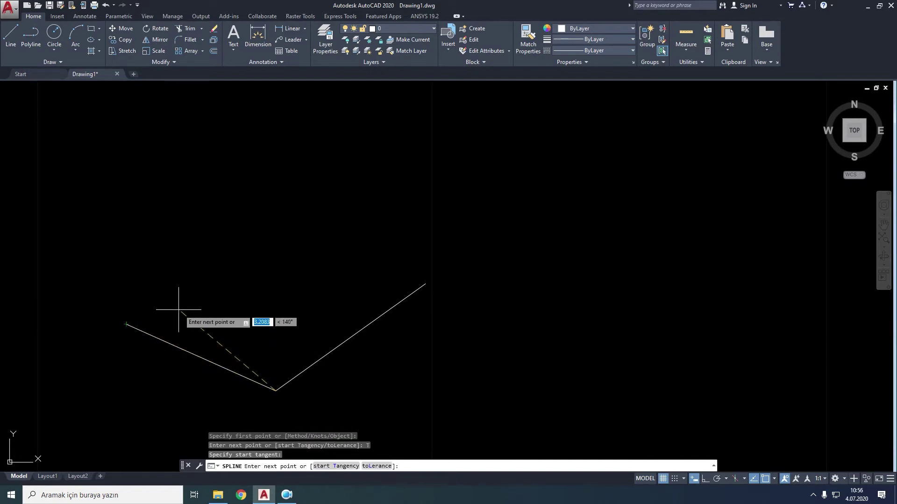
- Loop the spline through three points above the V to the right tip, tangent back to the vertex
left_click(169, 310)
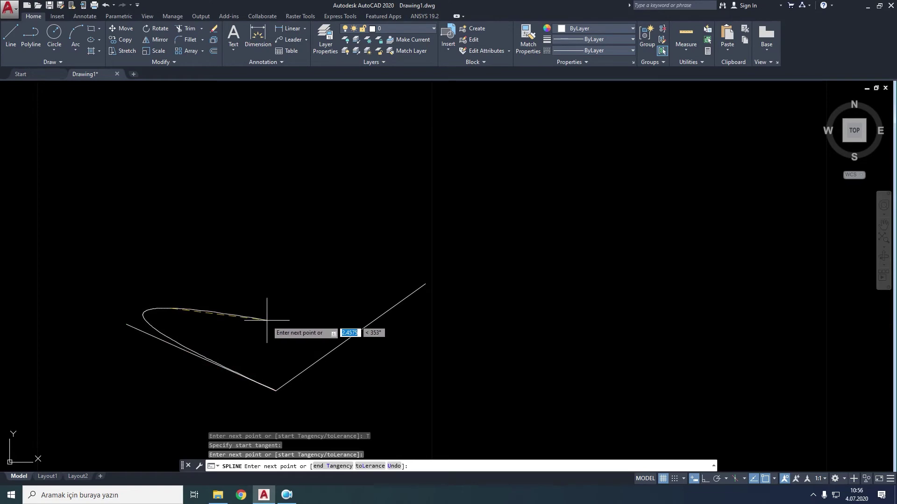
left_click(267, 321)
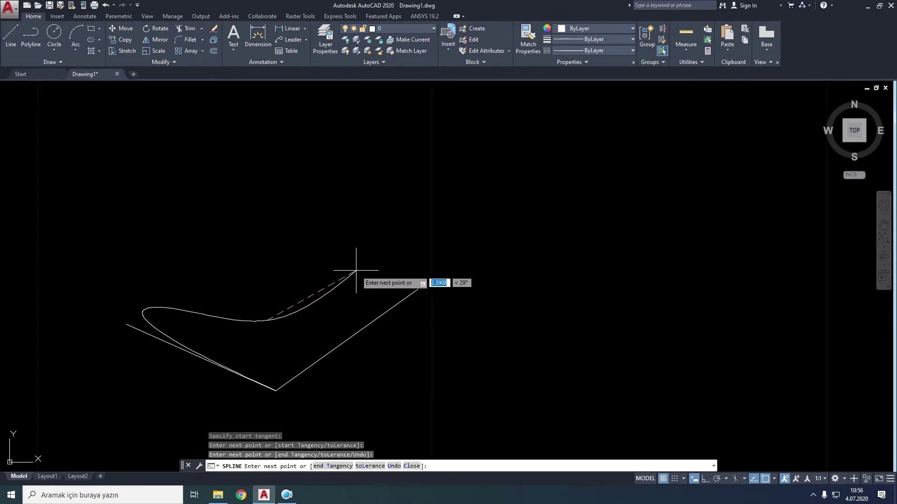
left_click(358, 270)
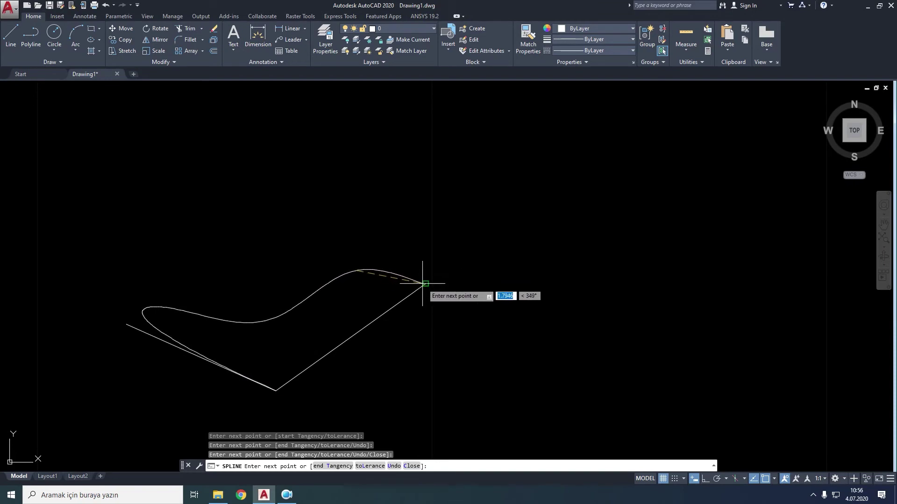
left_click(425, 283)
left_click(339, 467)
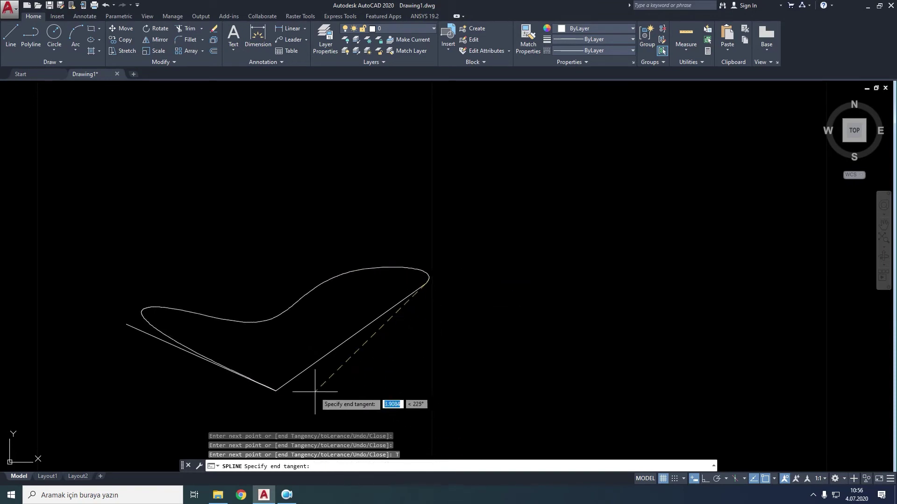
left_click(276, 391)
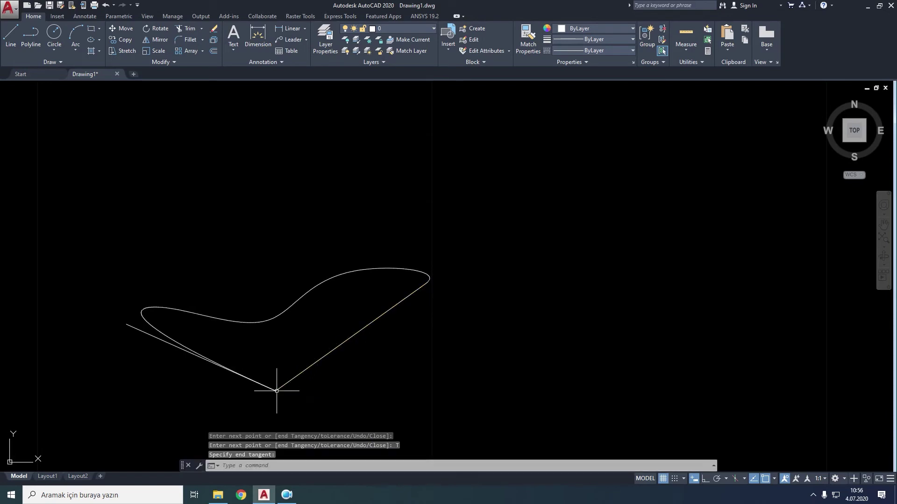
left_click(424, 273)
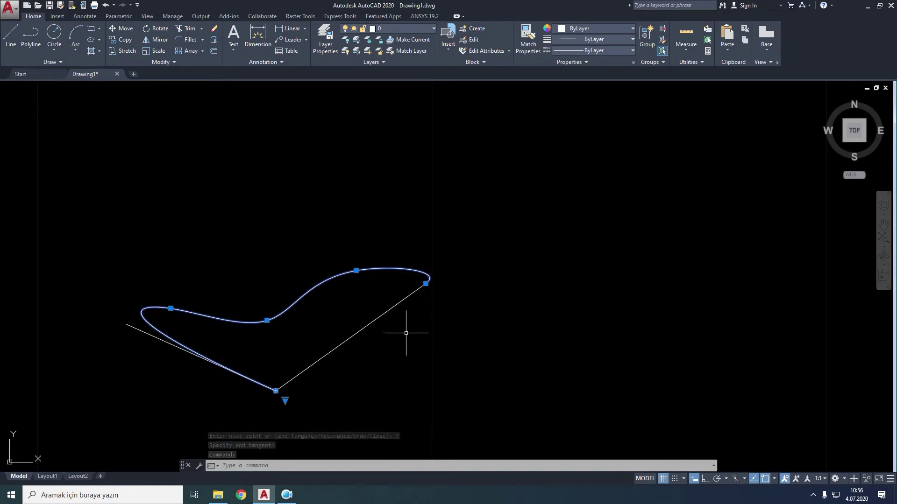
- Erase the spline and both lines of the V
key("Delete")
left_click(437, 266)
left_click(160, 419)
key("Delete")
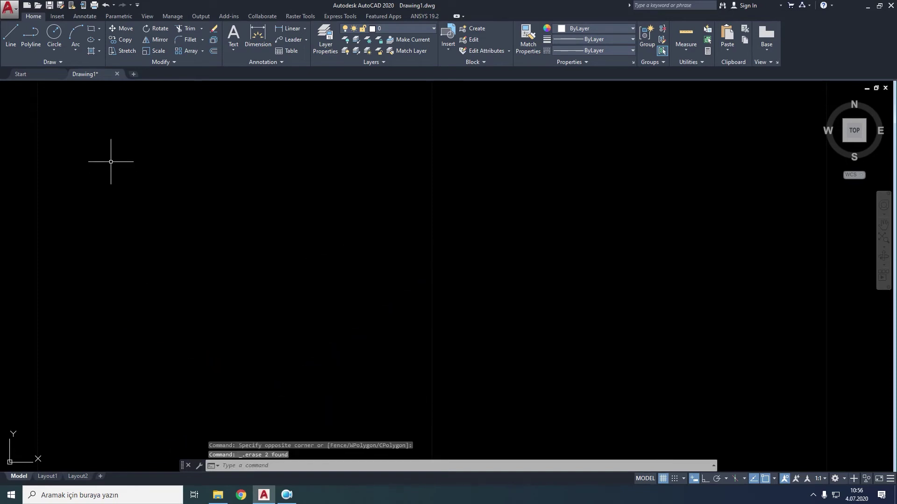
- Draw a four-segment zigzag line with two peaks and one valley
left_click(11, 35)
left_click(160, 393)
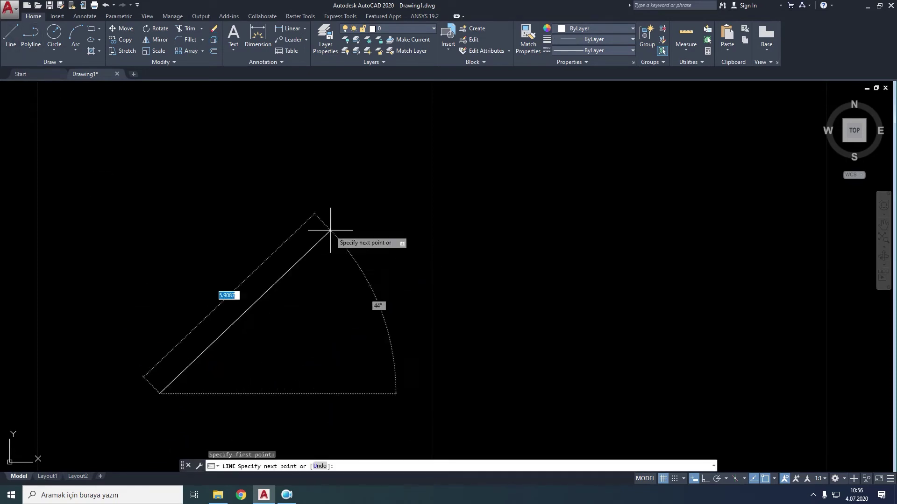
left_click(313, 223)
left_click(477, 368)
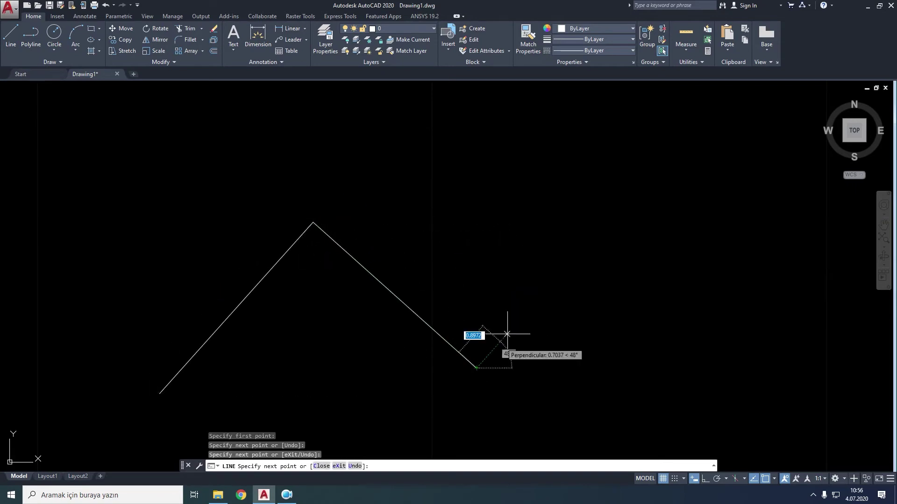
left_click(600, 187)
left_click(737, 341)
right_click(739, 343)
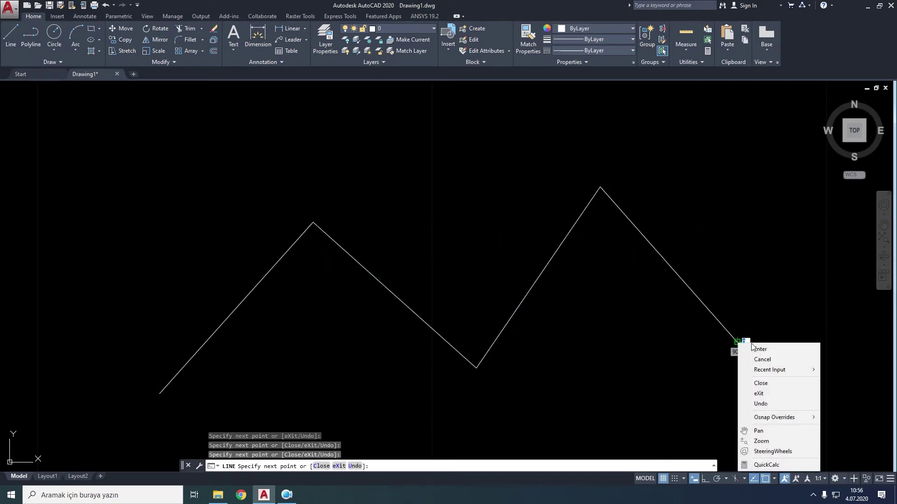
left_click(758, 349)
left_click(59, 63)
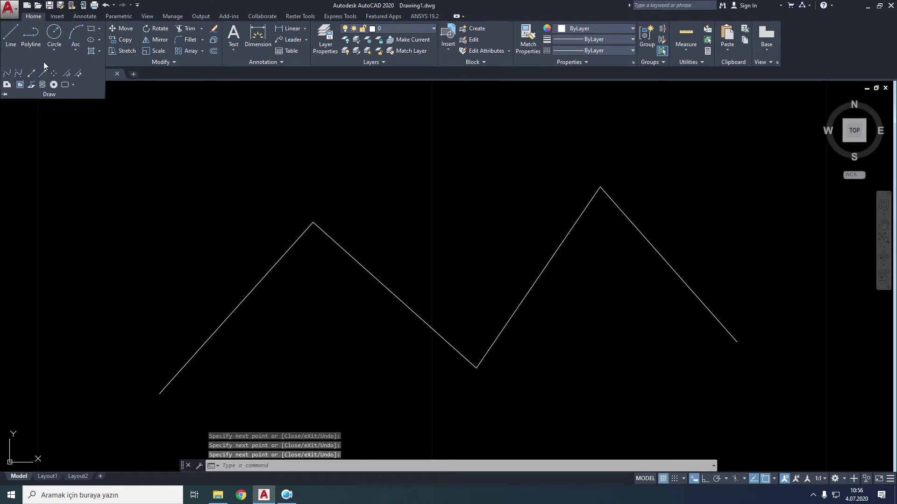
- Draw a fit spline through the five zigzag vertices, lower-left end to lower-right end
left_click(5, 75)
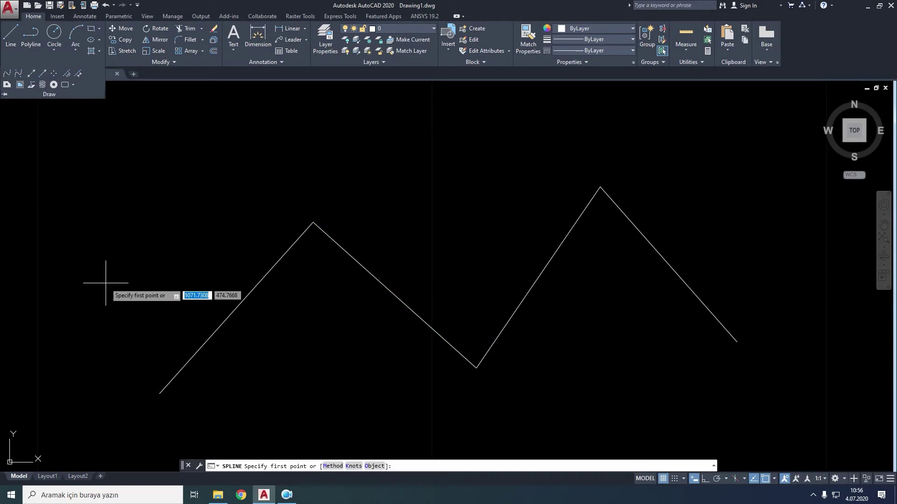
left_click(159, 394)
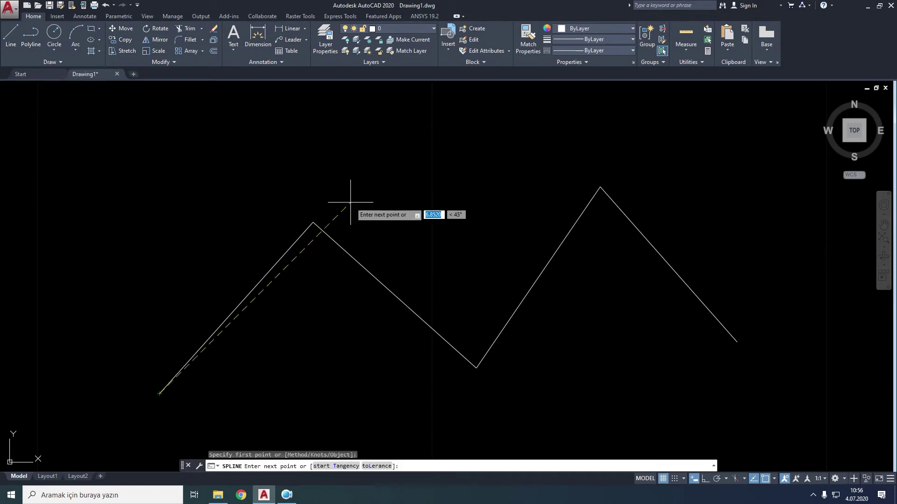
left_click(313, 223)
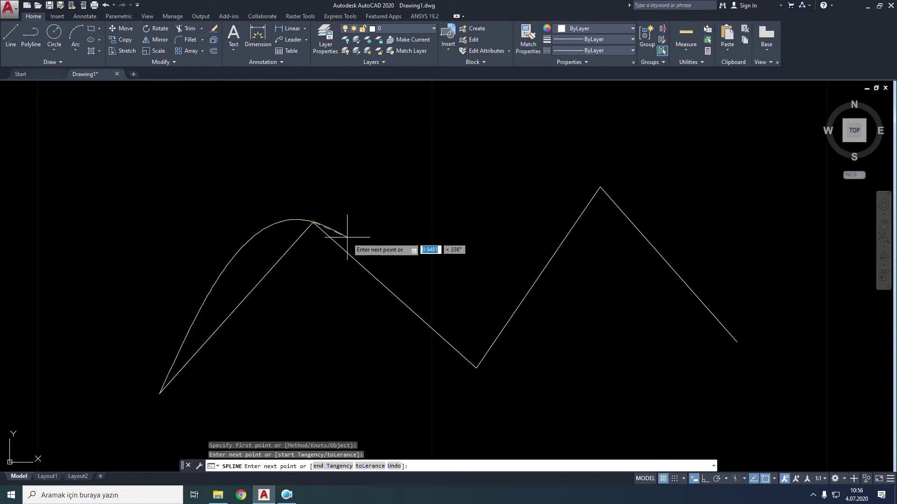
left_click(477, 367)
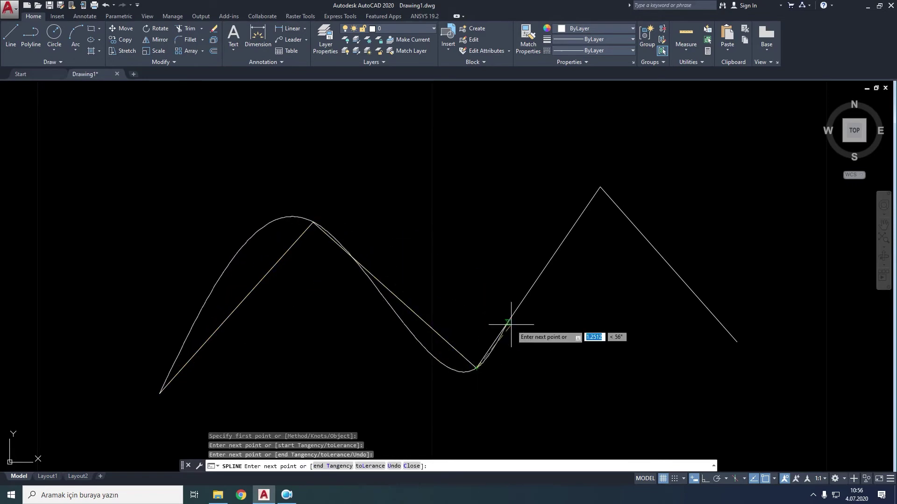
left_click(600, 187)
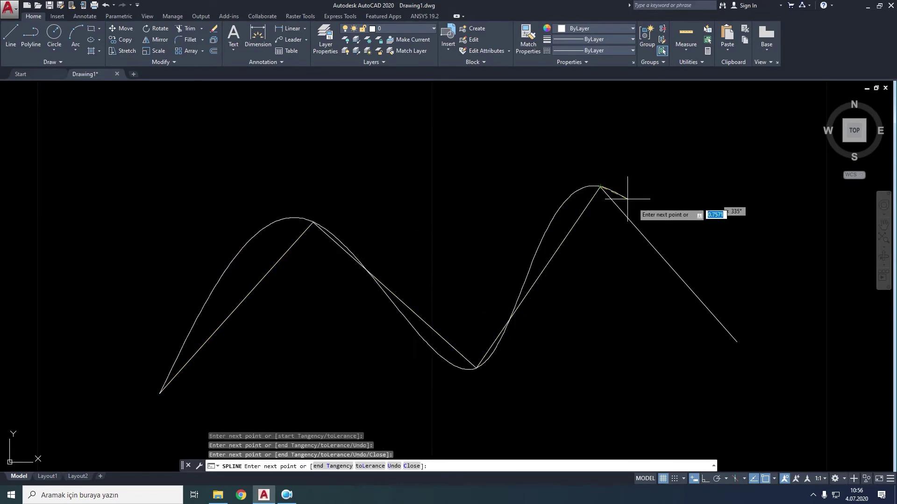
left_click(737, 343)
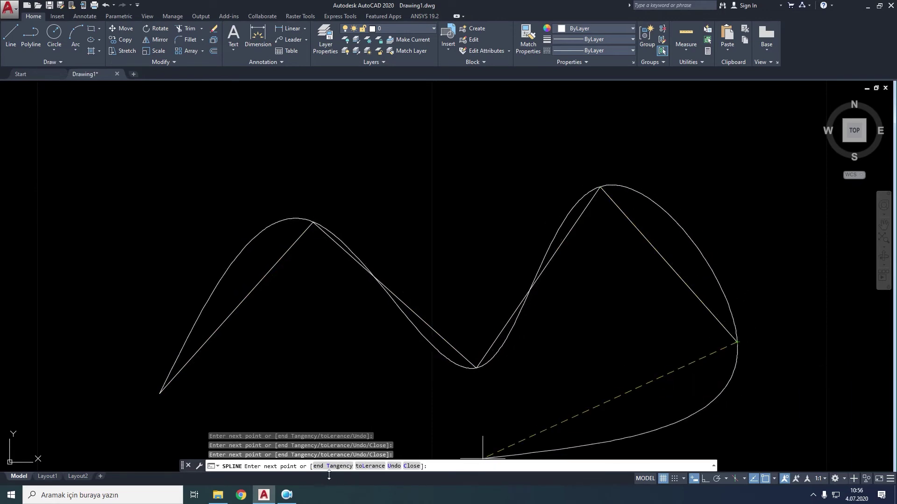
- Close the spline back to its start point, then erase the closed spline
left_click(411, 466)
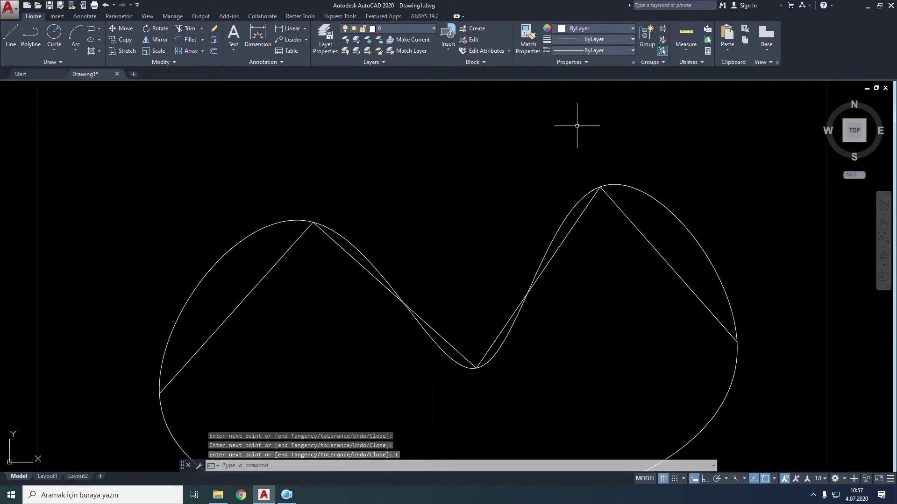
left_click(682, 221)
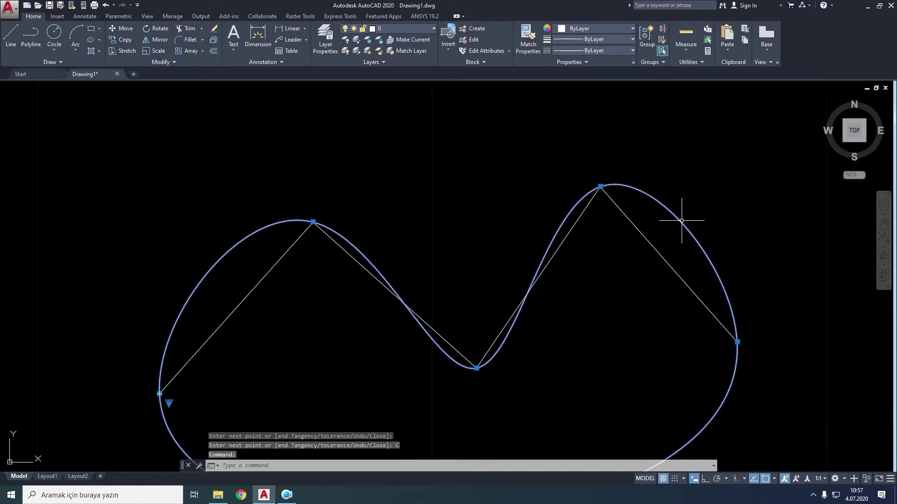
key("Delete")
- Draw an open spline through all five zigzag vertices, undoing one misplaced valley point, and select it
left_click(28, 60)
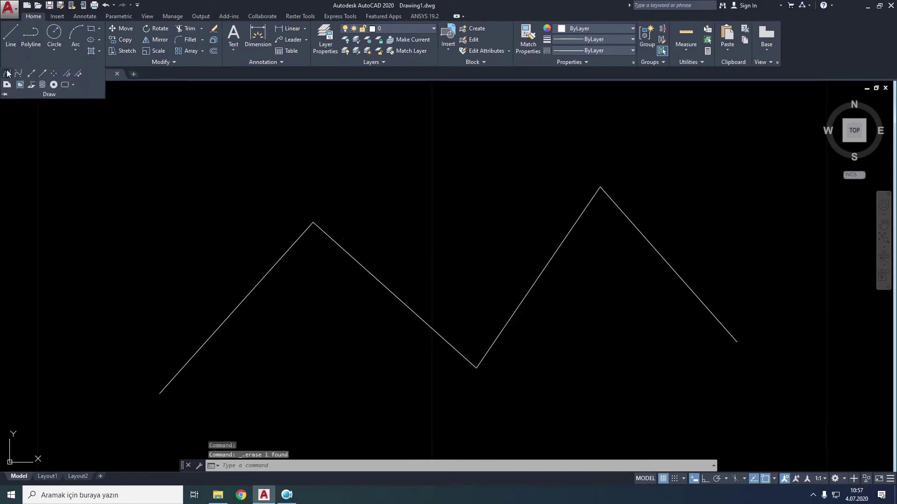
left_click(7, 73)
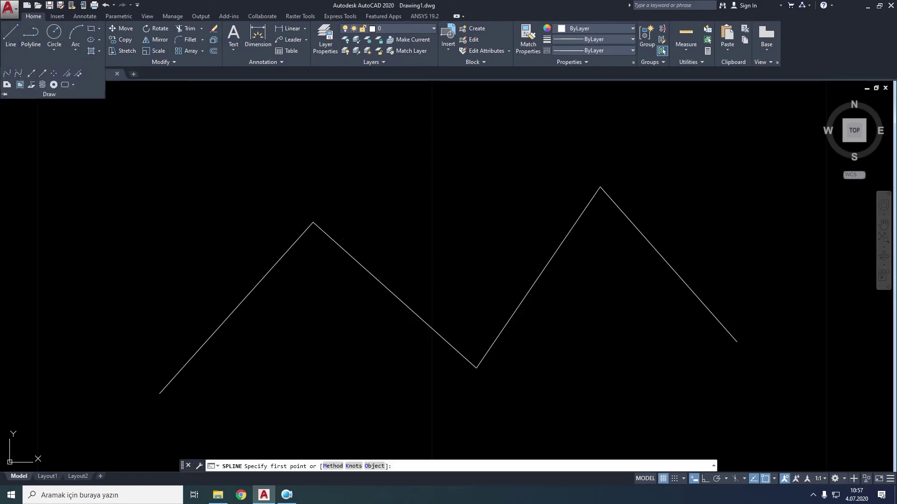
left_click(159, 394)
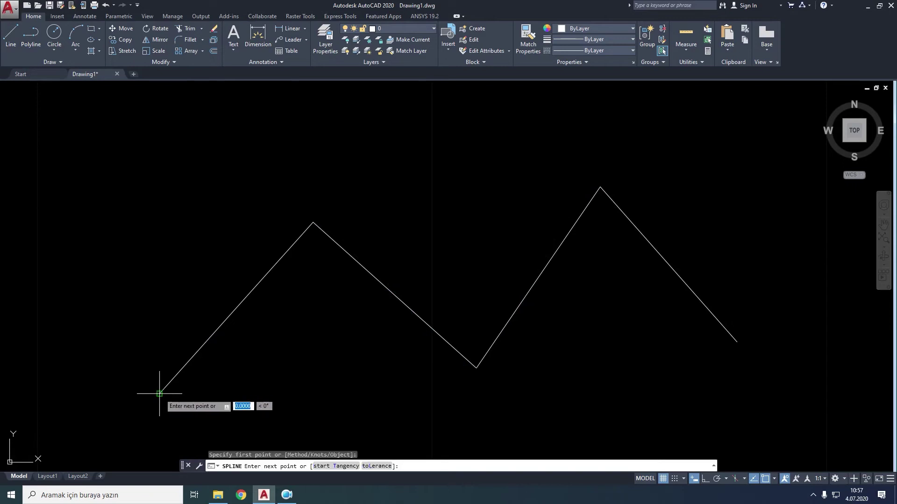
left_click(313, 222)
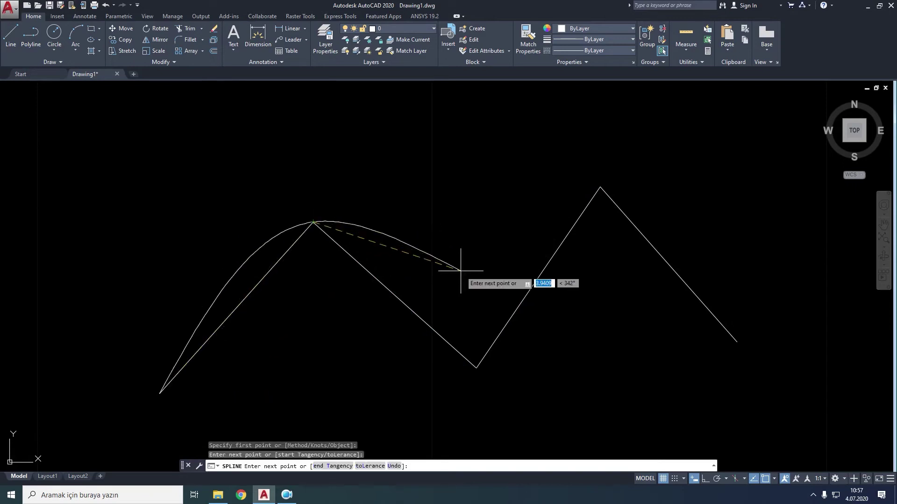
left_click(476, 368)
left_click(393, 466)
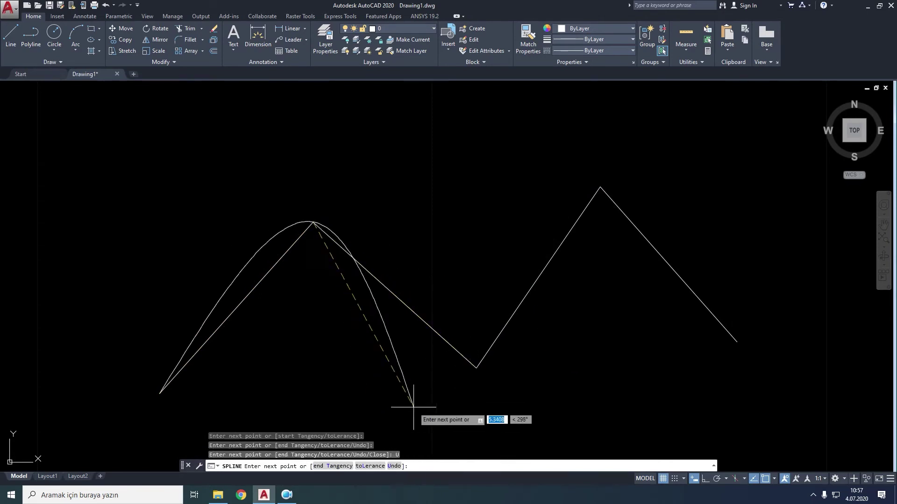
left_click(477, 368)
left_click(601, 187)
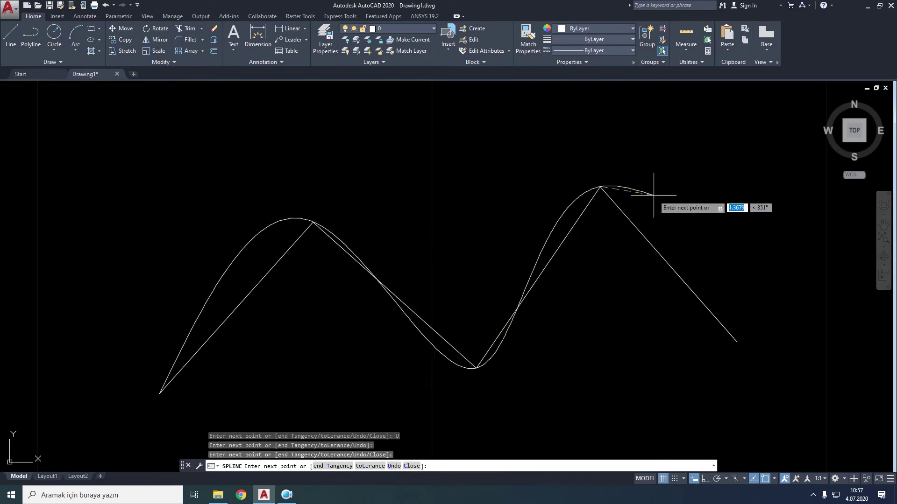
left_click(737, 342)
right_click(737, 342)
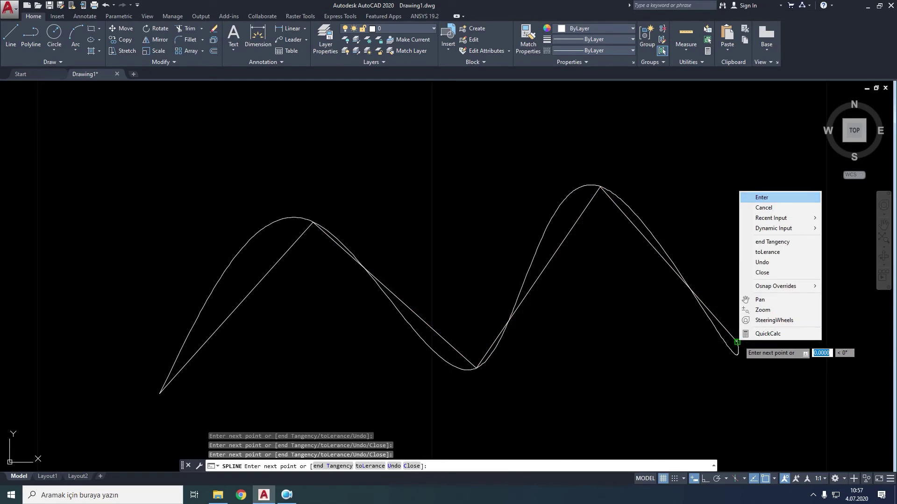
left_click(778, 197)
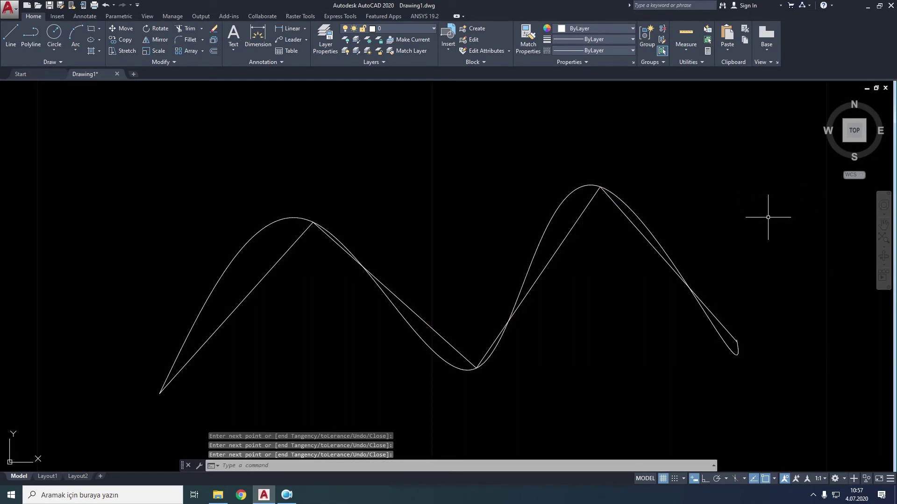
left_click(627, 204)
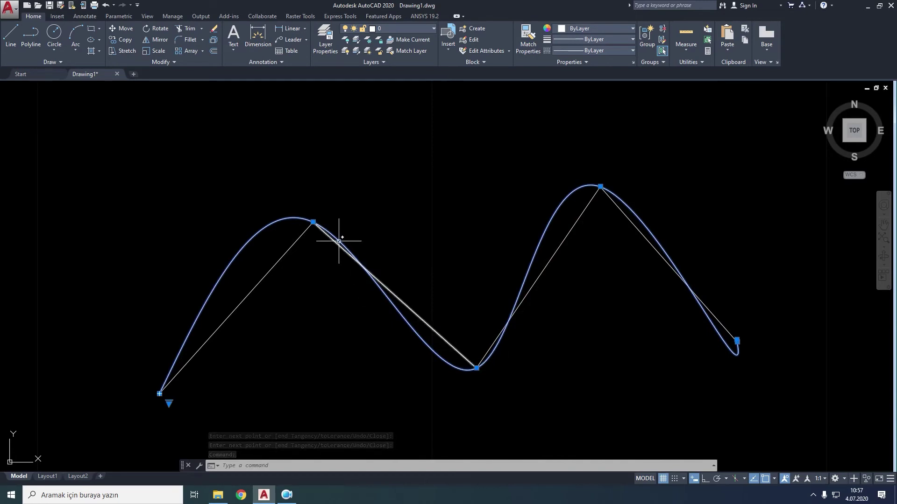
- Toggle the spline's grips to show control vertices, then back to fit points
left_click(168, 403)
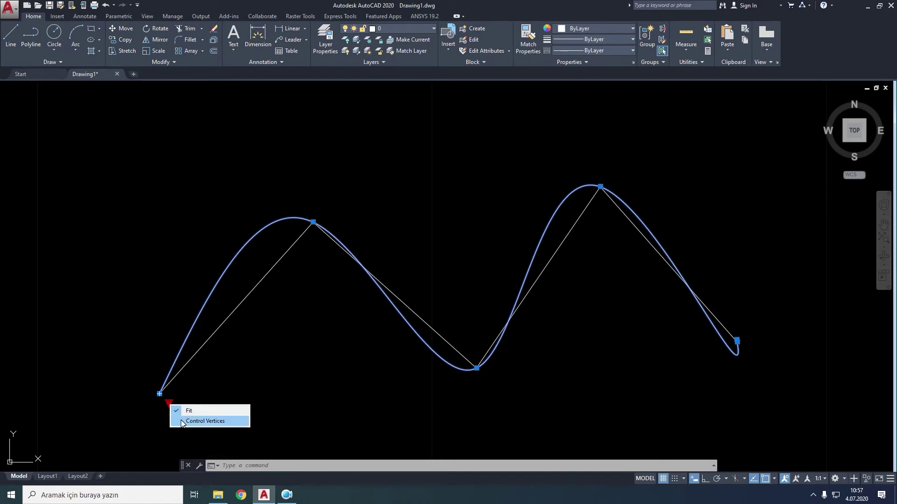
left_click(181, 421)
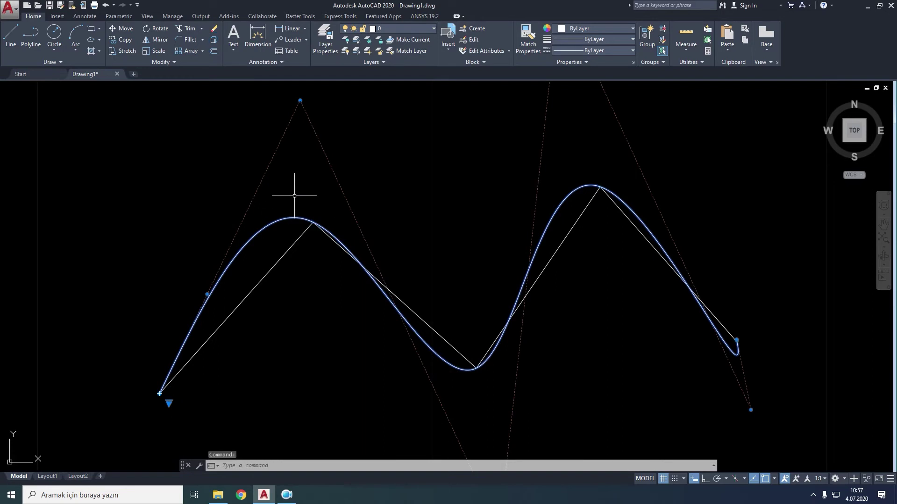
scroll(441, 213, "down", 2)
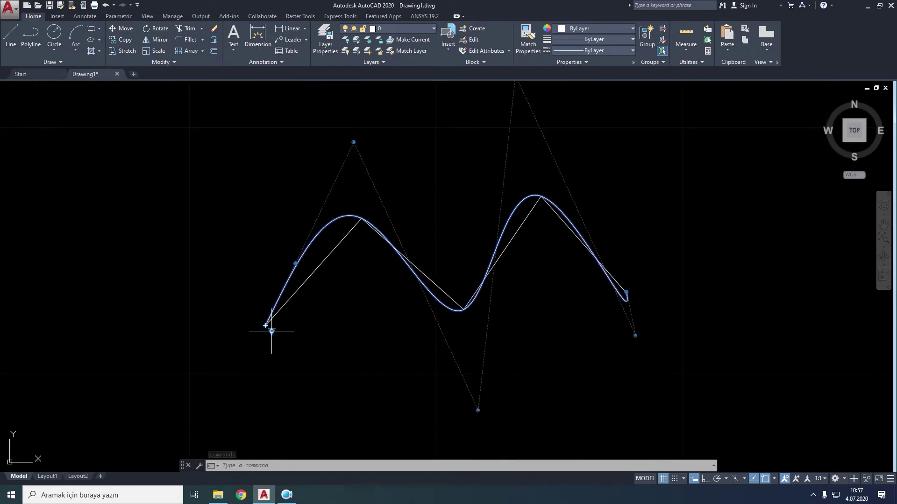
left_click(295, 336)
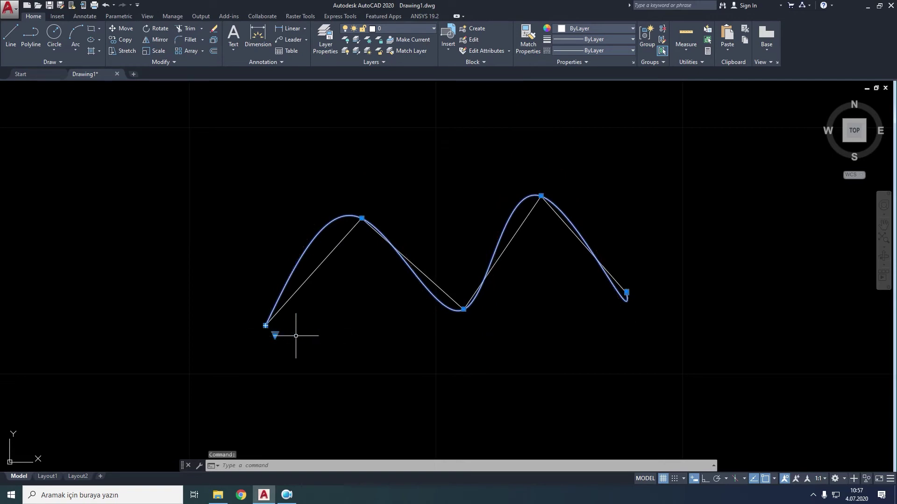
mouse_move(362, 220)
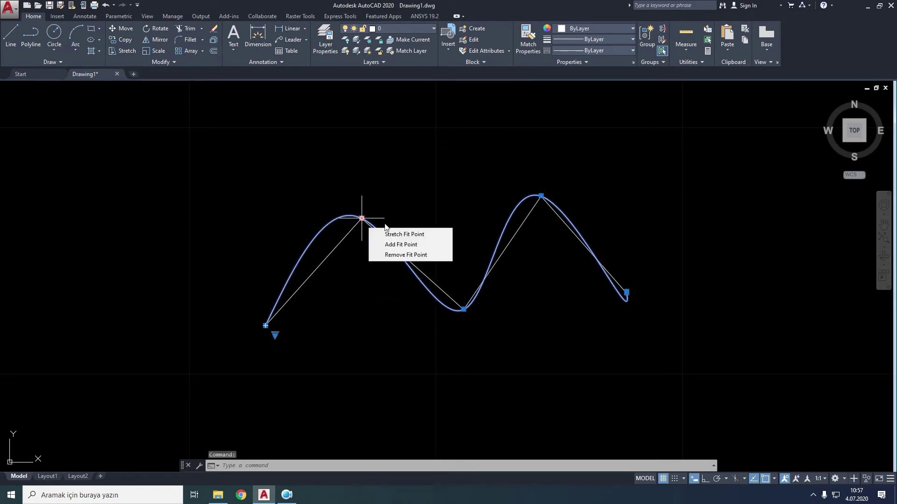
- Raise the first-peak fit point, add one right of it, remove another, then select the spline
left_click(392, 235)
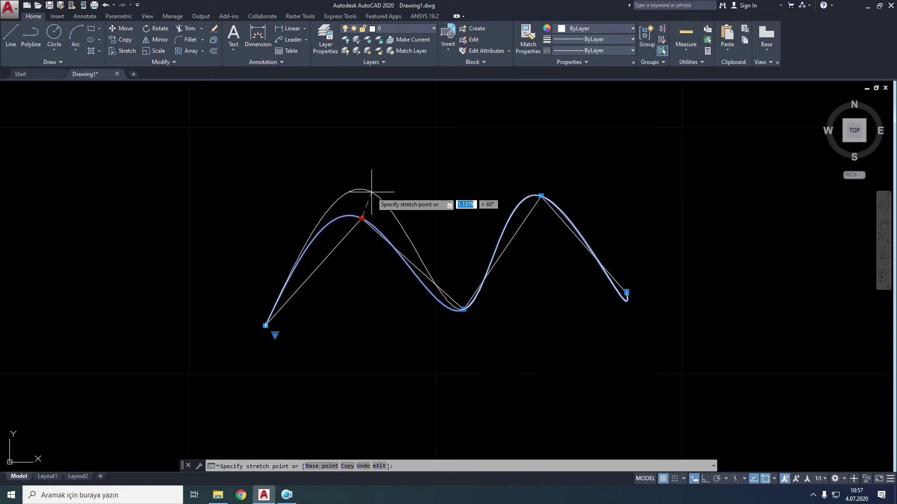
left_click(371, 192)
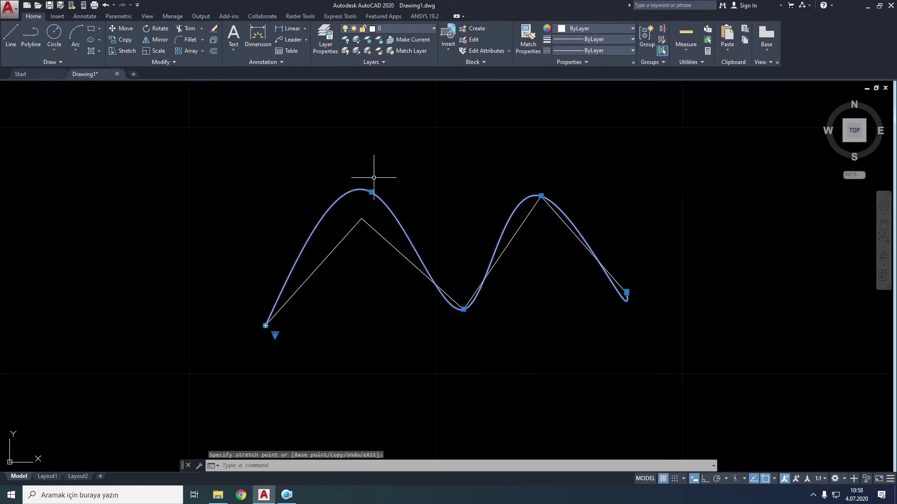
mouse_move(371, 192)
left_click(404, 220)
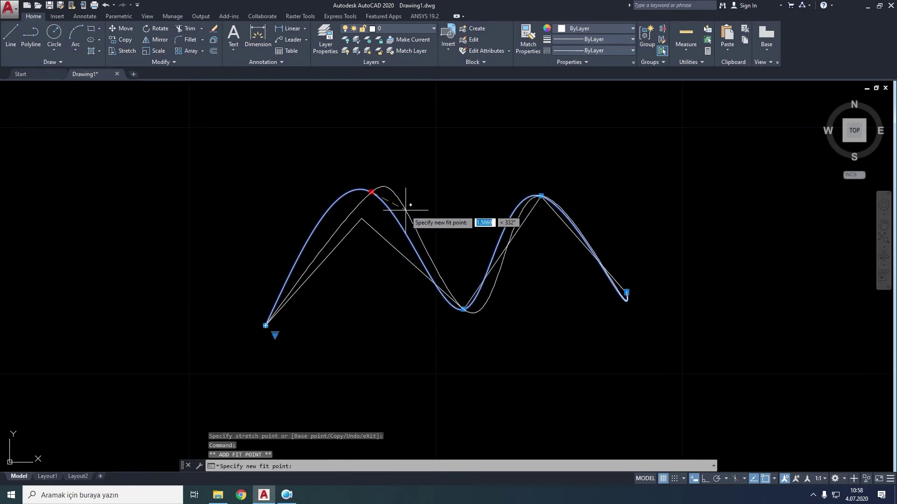
left_click(427, 195)
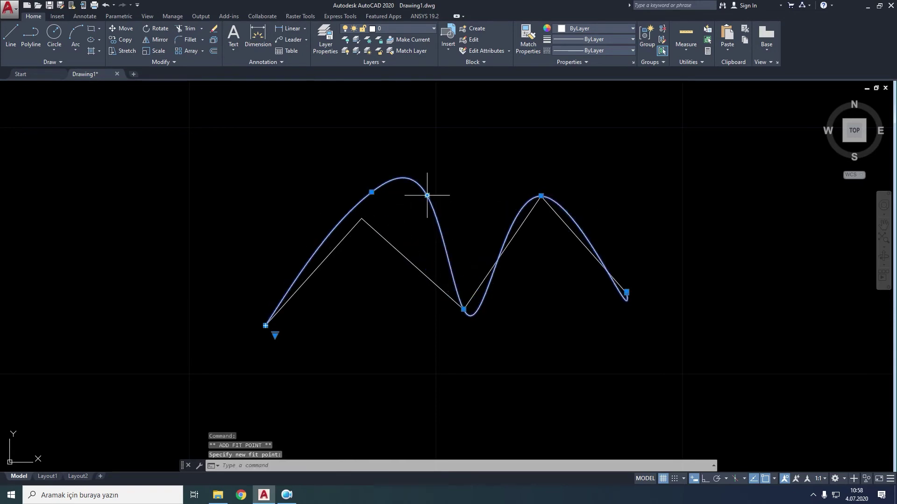
left_click(452, 235)
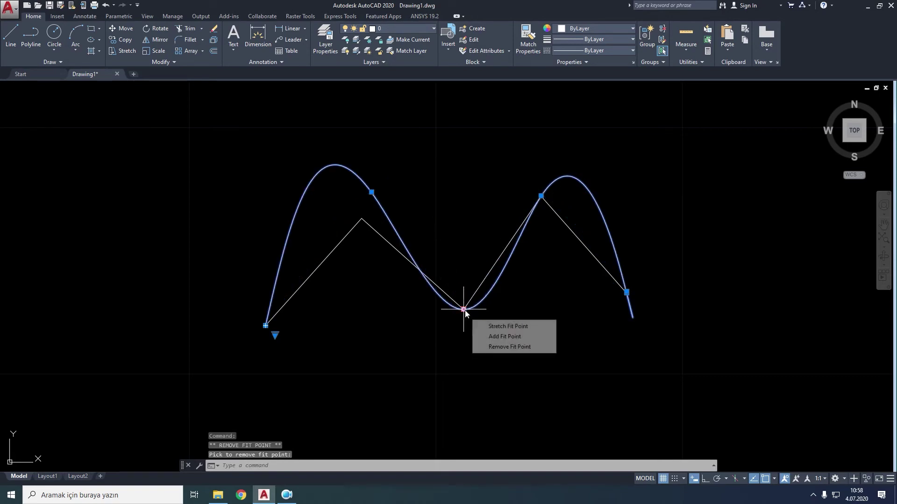
left_click(746, 201)
left_click(586, 231)
- Erase the edited spline and start a new one at the zigzag's left end with fit tolerance 2
key("Delete")
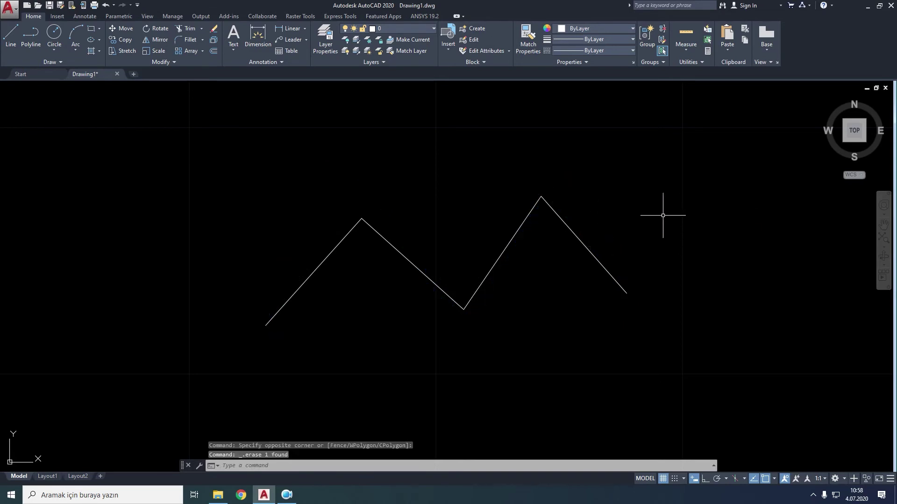
left_click(43, 62)
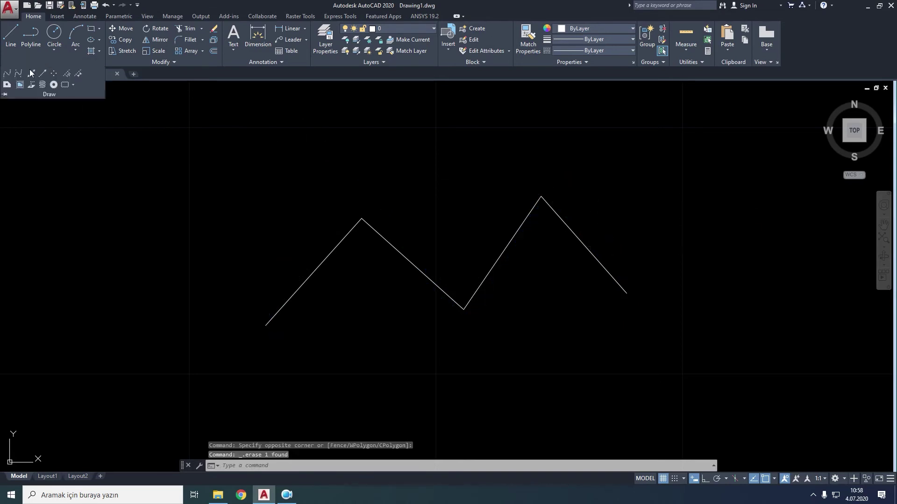
left_click(5, 74)
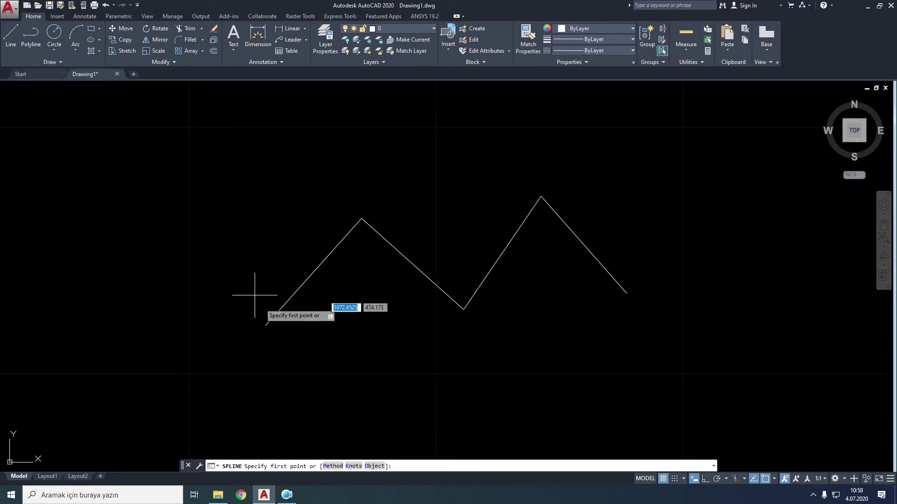
left_click(265, 326)
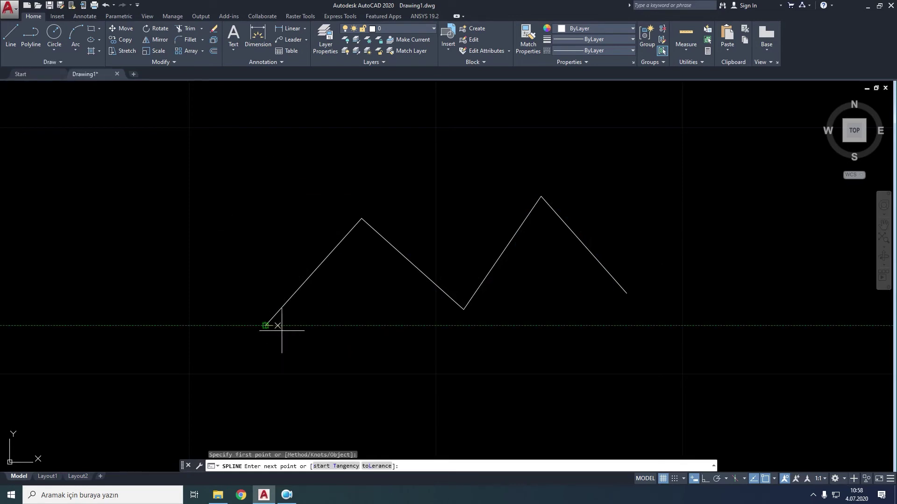
left_click(377, 466)
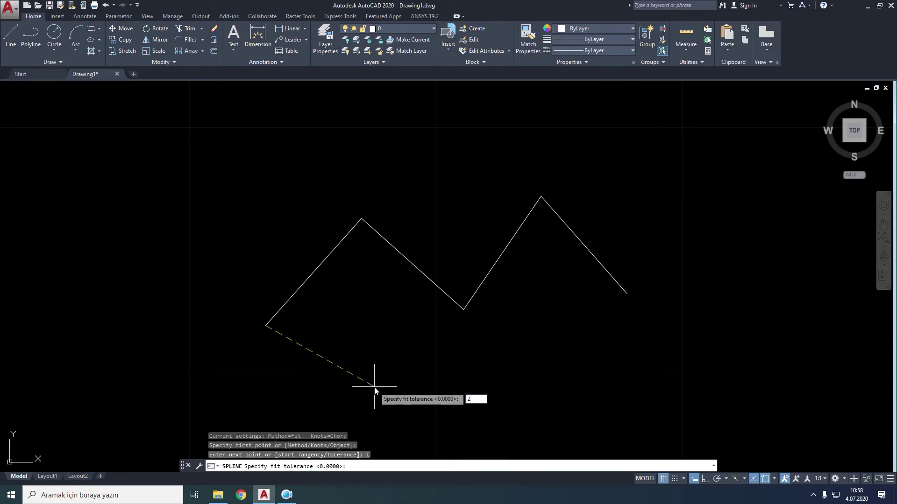
key("Return")
- Run the spline near both peaks and the valley to the zigzag's right end, then select it
left_click(362, 218)
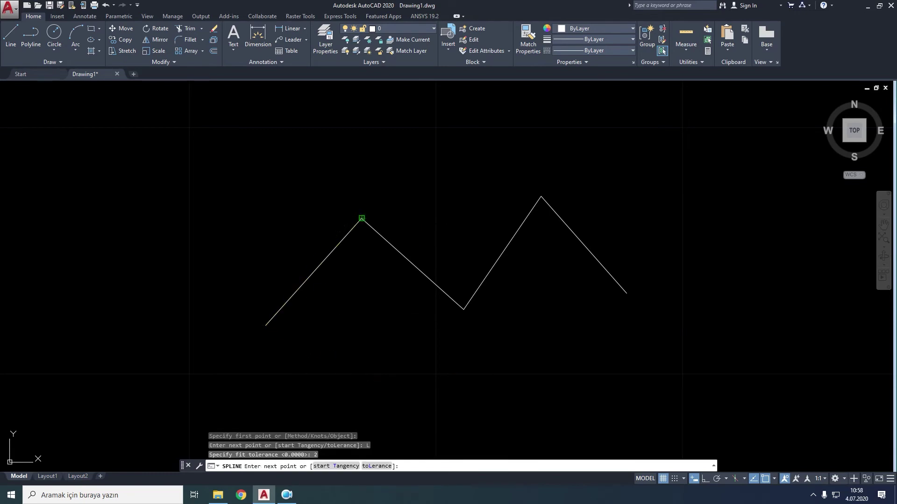
left_click(463, 309)
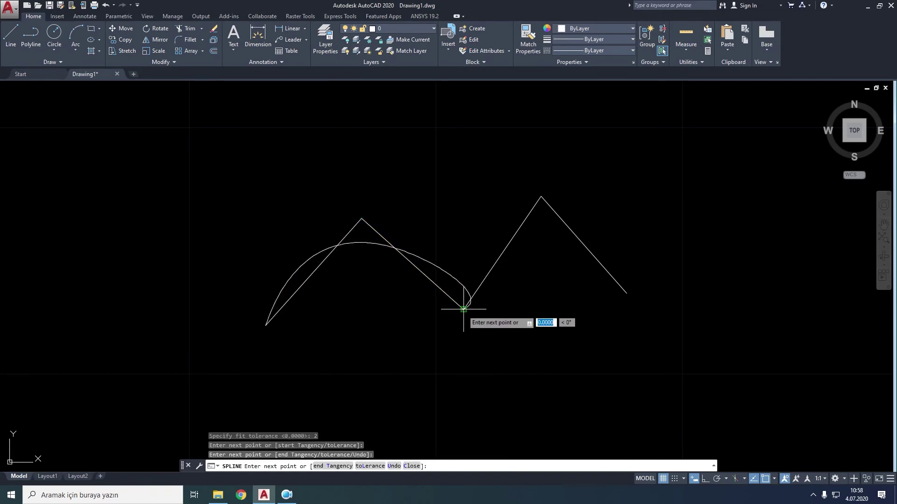
left_click(541, 196)
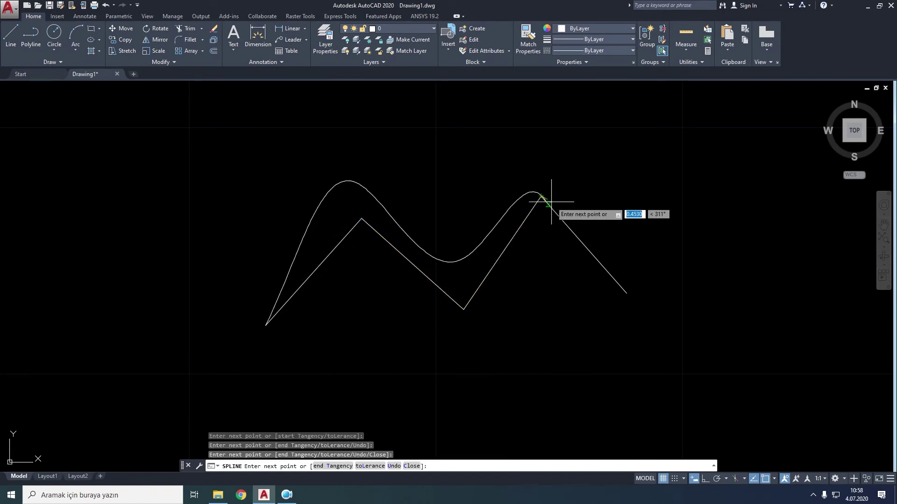
left_click(623, 291)
right_click(630, 295)
left_click(633, 300)
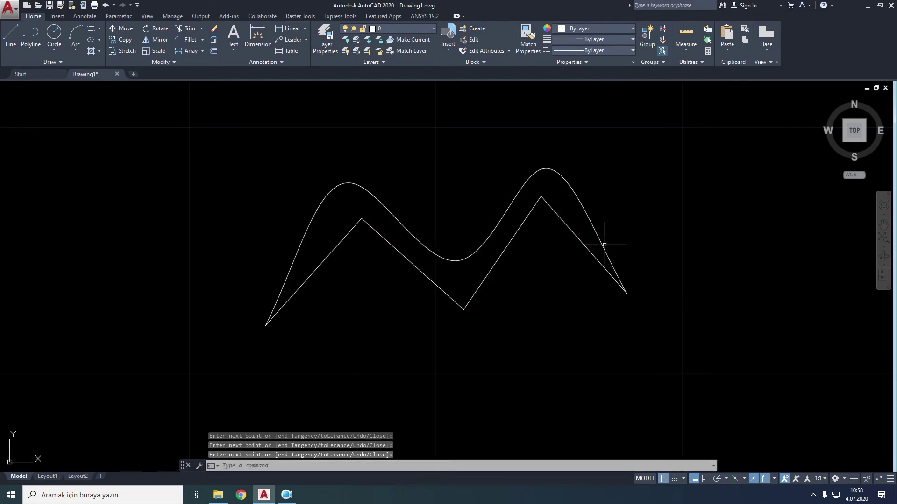
key("Return")
left_click(603, 245)
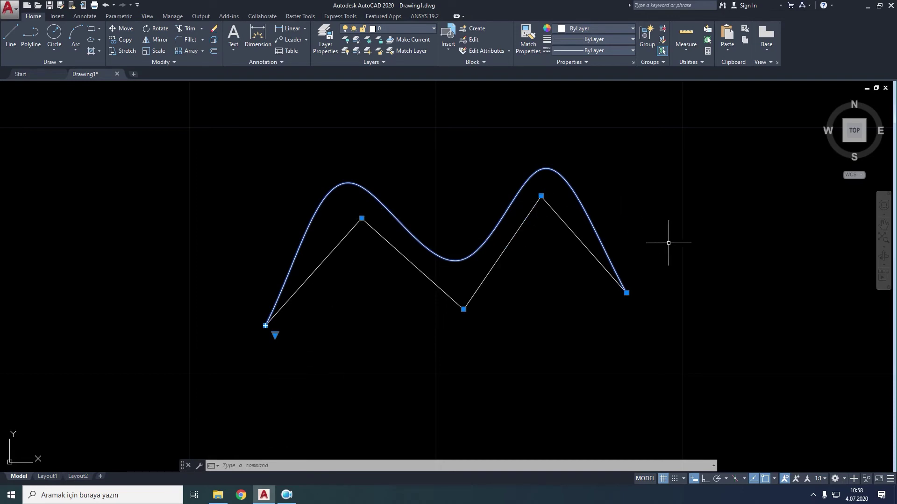
- Erase the fit-tolerance spline and start a new spline using the CV (control vertex) method
key("Delete")
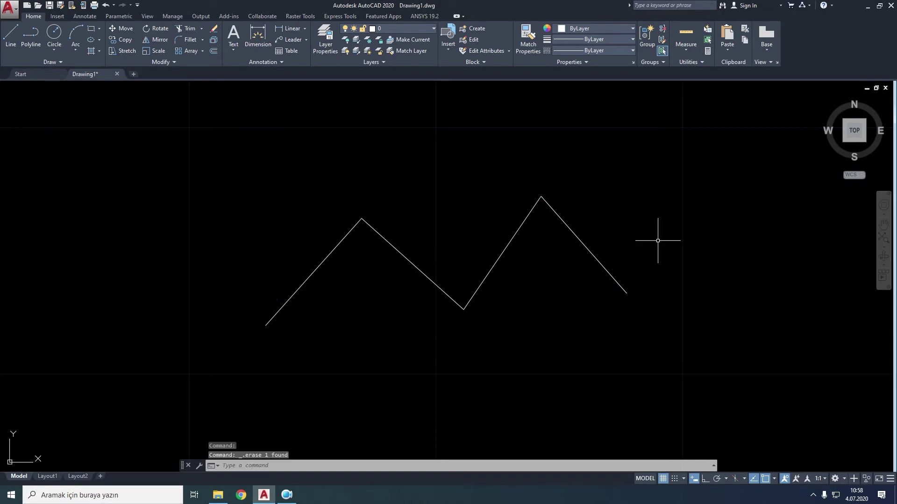
left_click(51, 62)
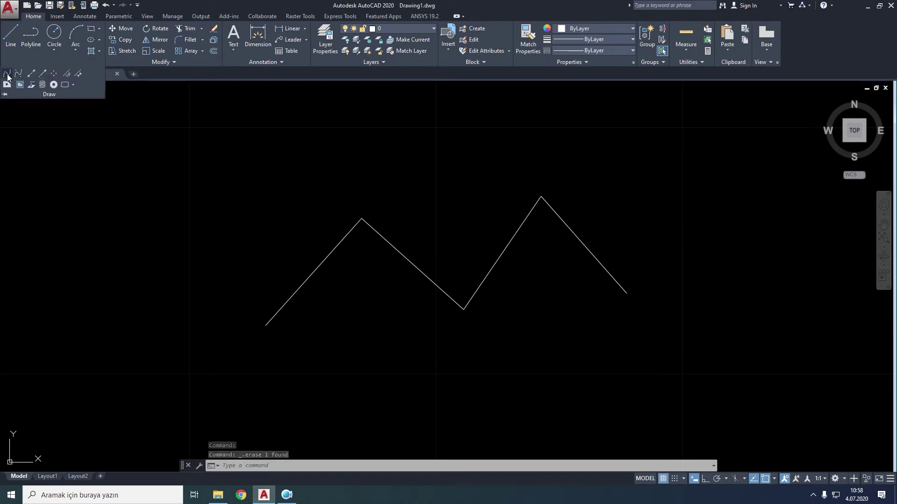
left_click(7, 74)
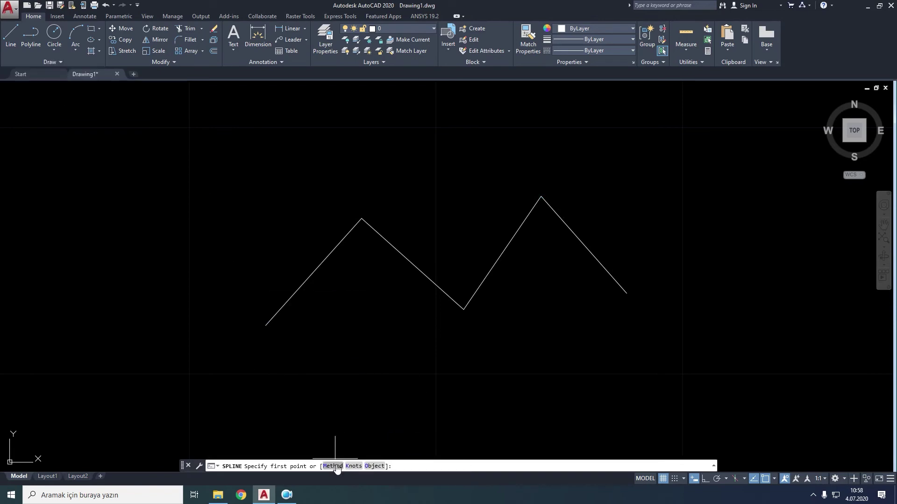
right_click(296, 364)
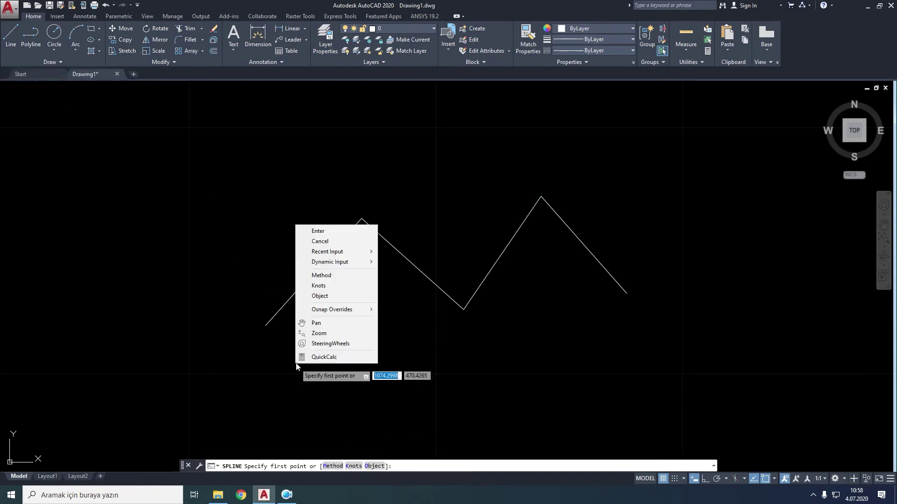
left_click(323, 275)
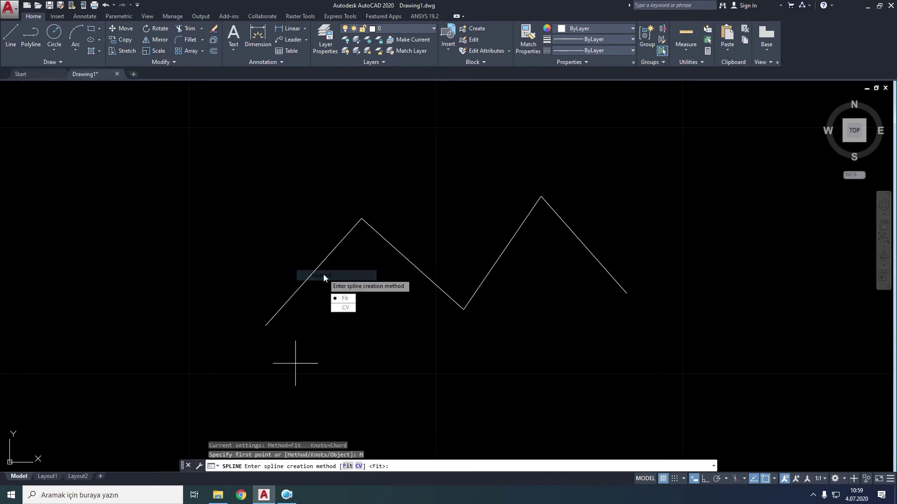
left_click(346, 309)
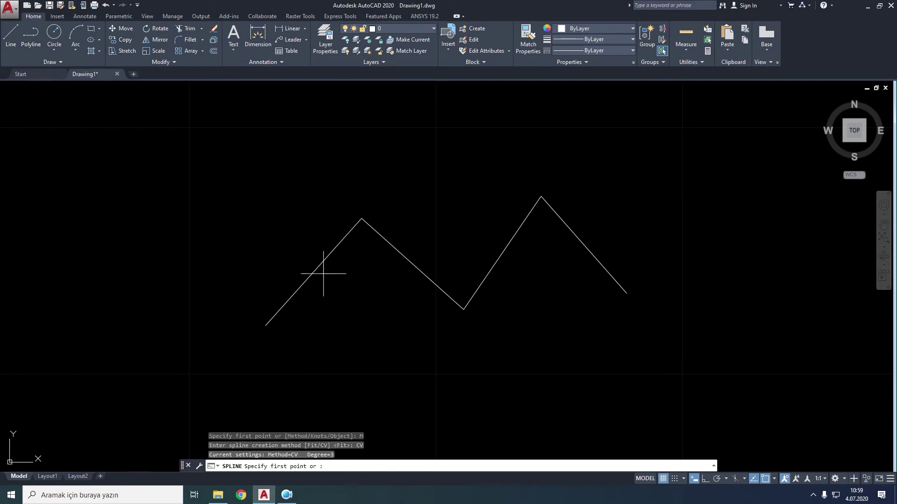
- Place control vertices on the five zigzag corners, finish the CV spline, then erase it
left_click(265, 325)
left_click(362, 218)
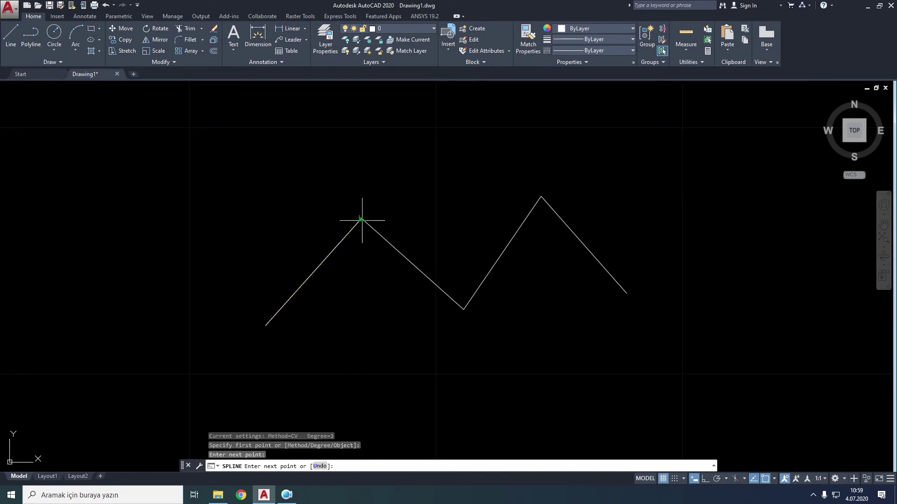
left_click(463, 309)
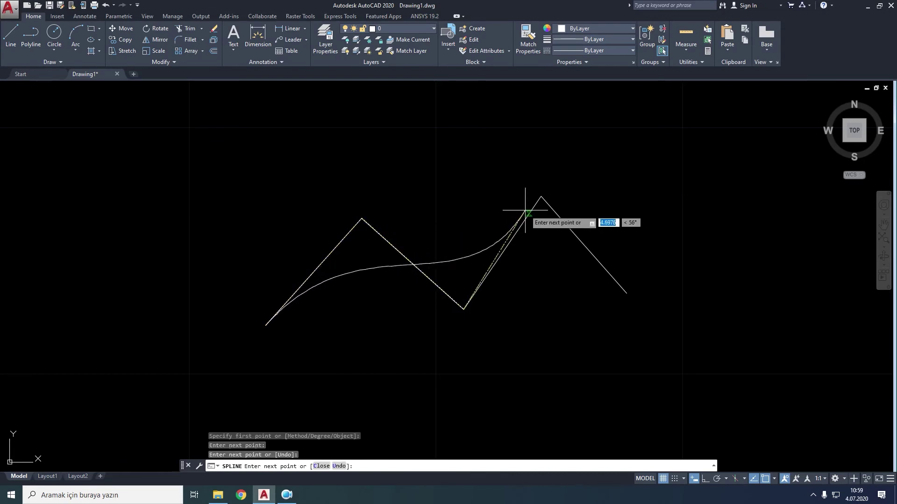
left_click(541, 196)
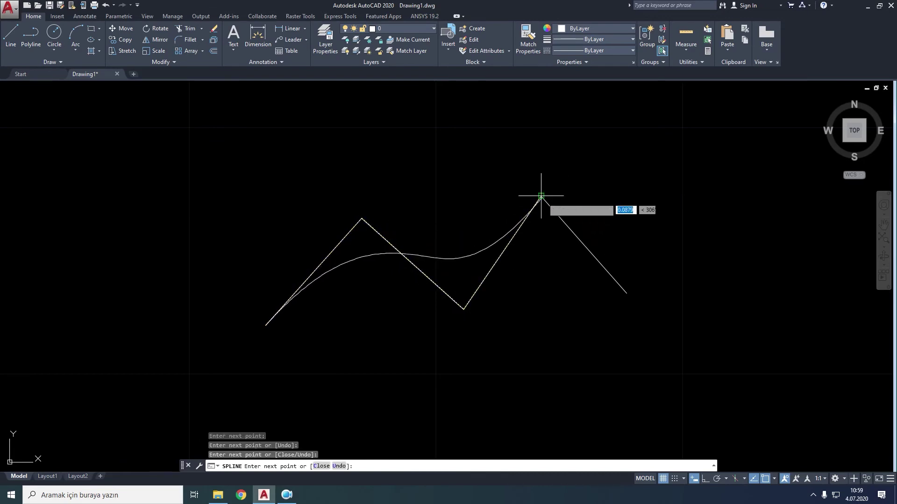
left_click(626, 293)
right_click(626, 293)
left_click(637, 296)
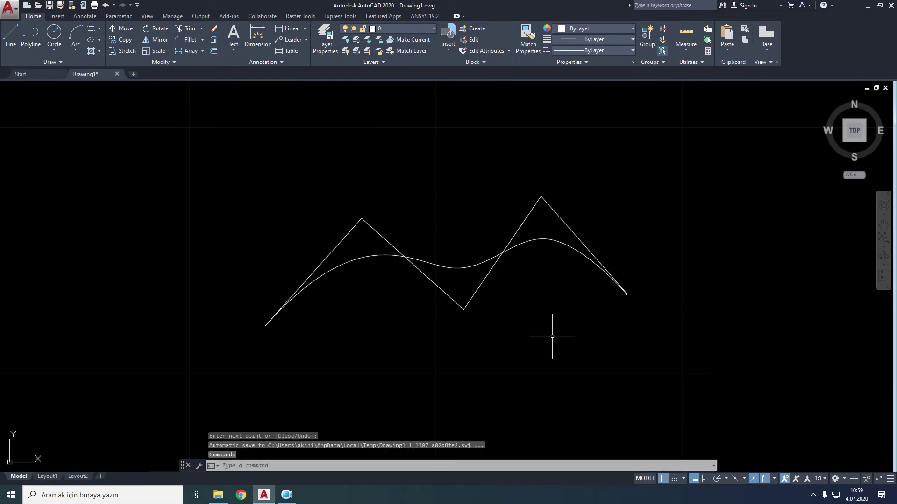
left_click(439, 266)
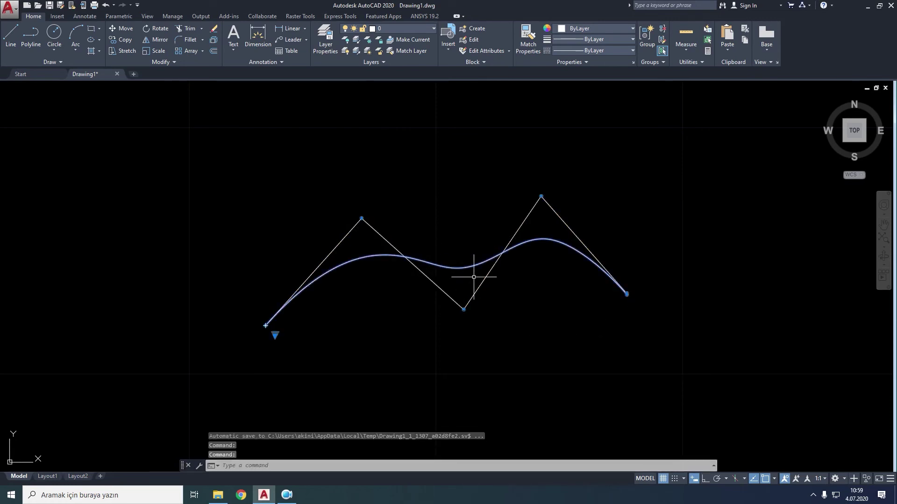
key("Delete")
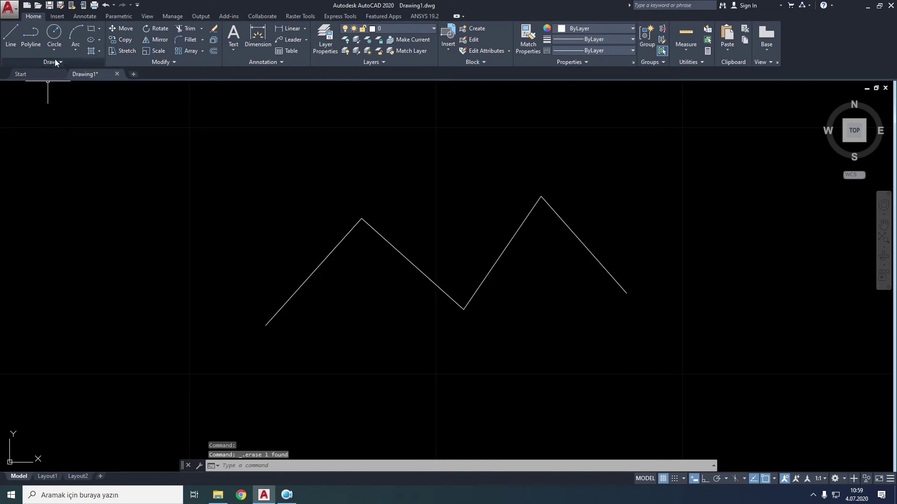
- Start a fit spline with Knots set to Chord parameterization
left_click(55, 62)
left_click(7, 73)
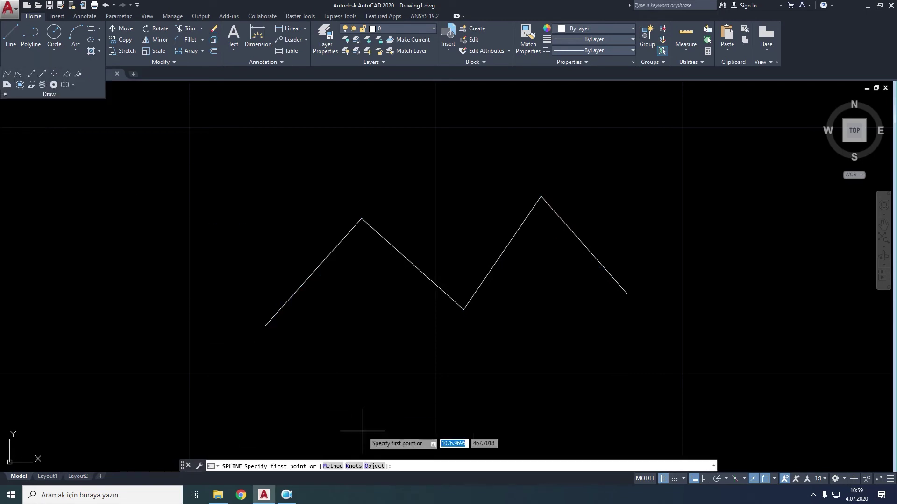
left_click(353, 466)
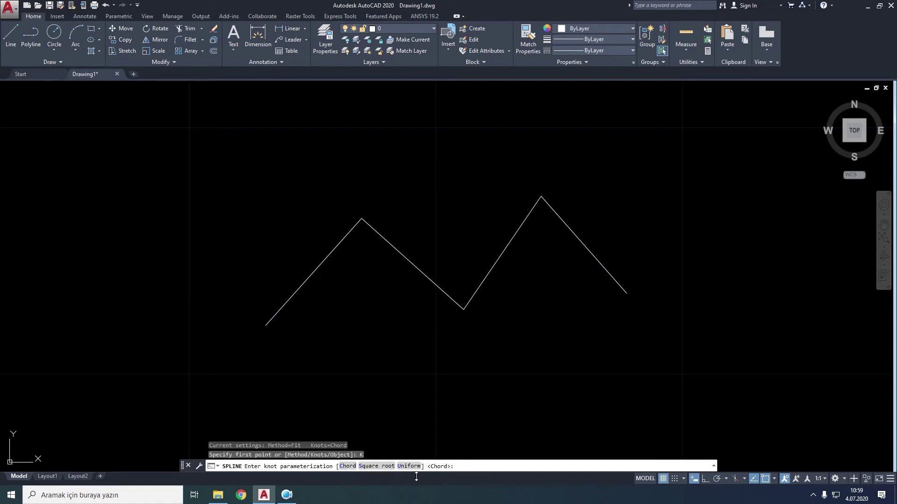
left_click(353, 466)
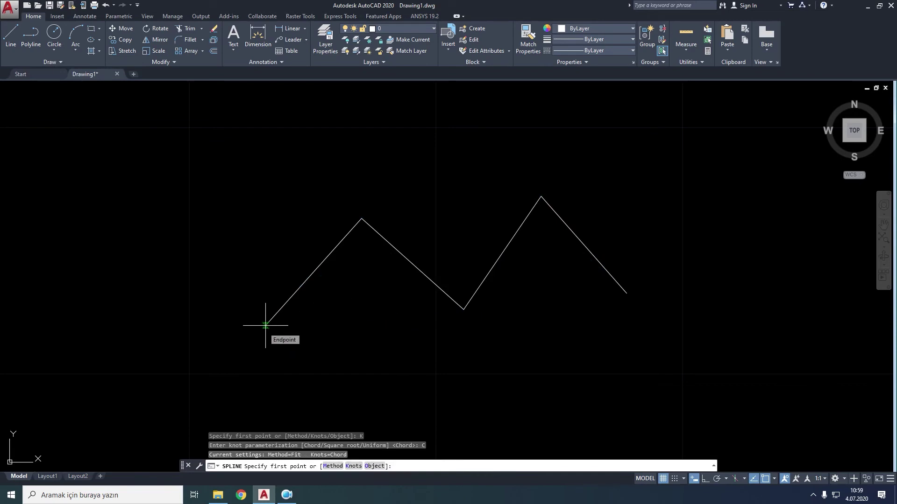
- Pass the Chord spline through all five zigzag vertices, left end to right end
left_click(265, 325)
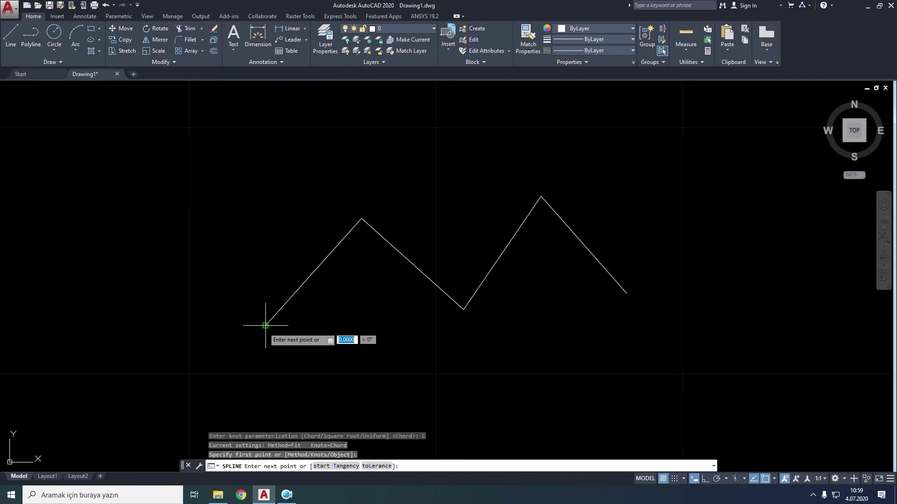
left_click(362, 218)
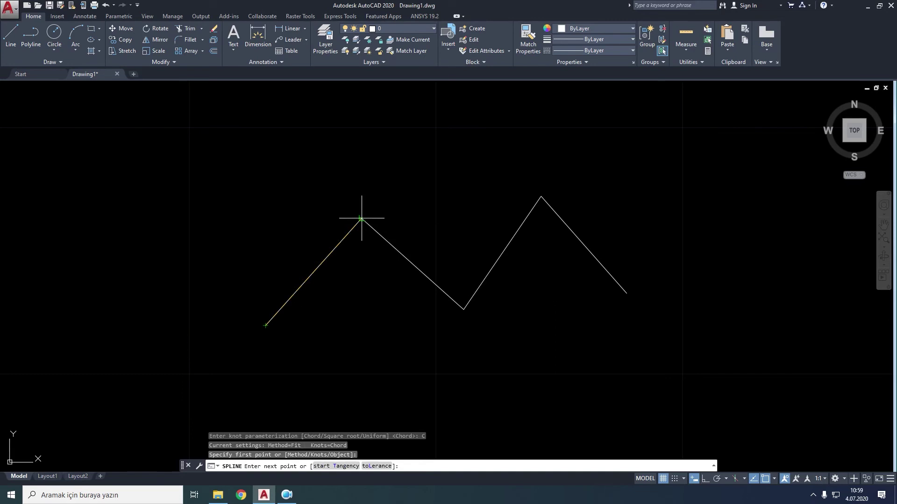
left_click(463, 309)
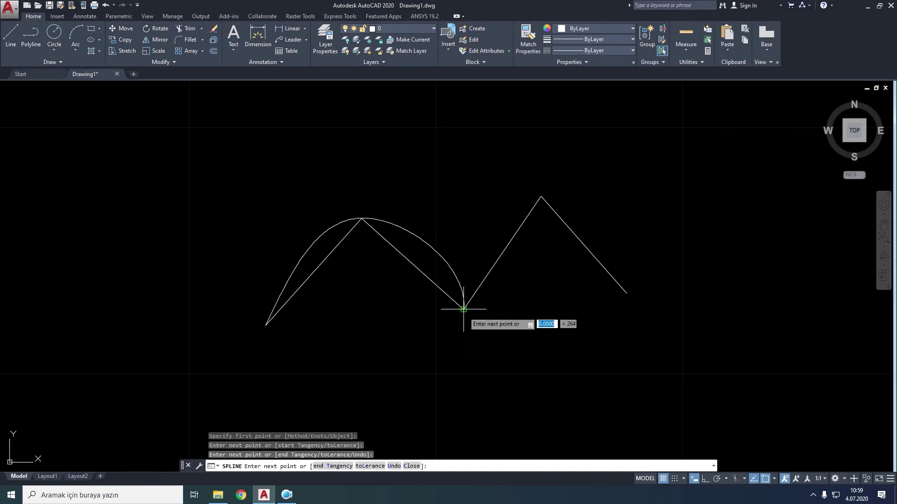
left_click(541, 197)
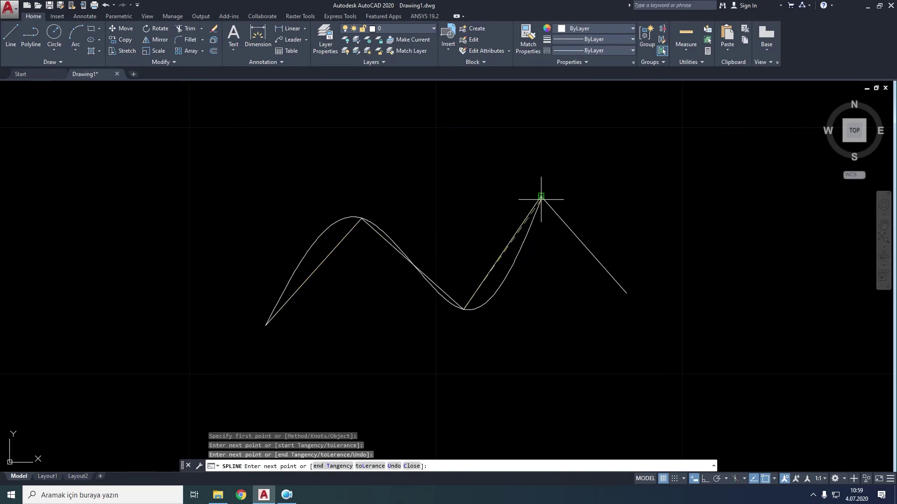
left_click(627, 293)
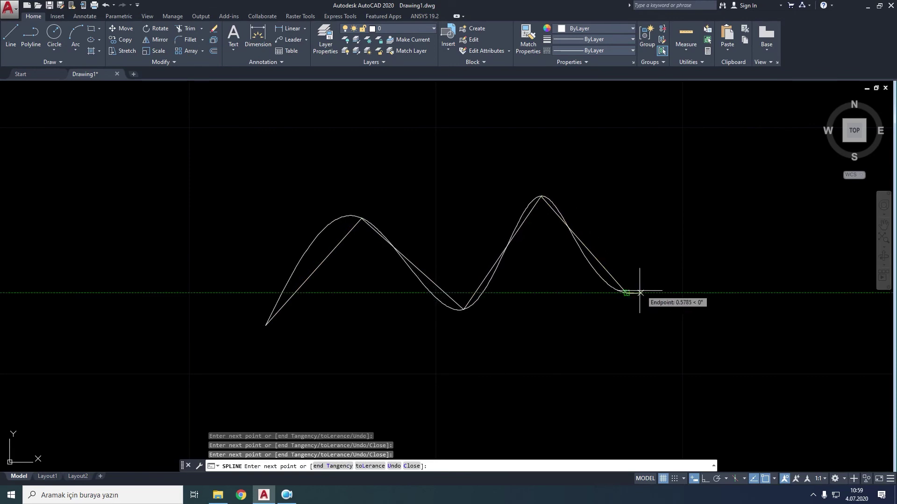
right_click(648, 280)
left_click(668, 286)
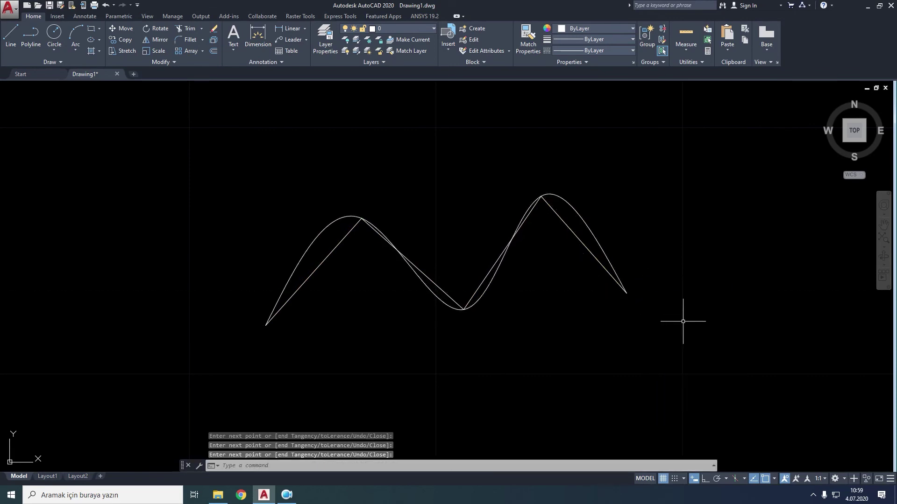
- Color the Chord spline red
left_click(583, 215)
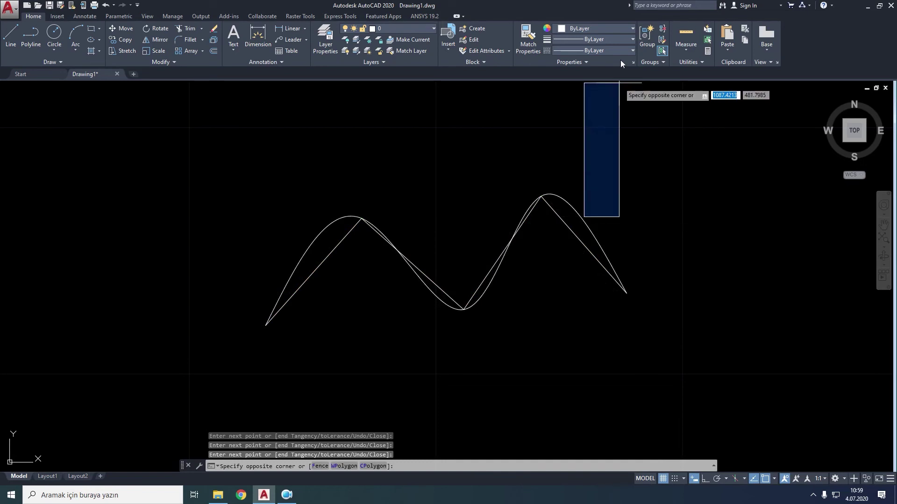
left_click(577, 212)
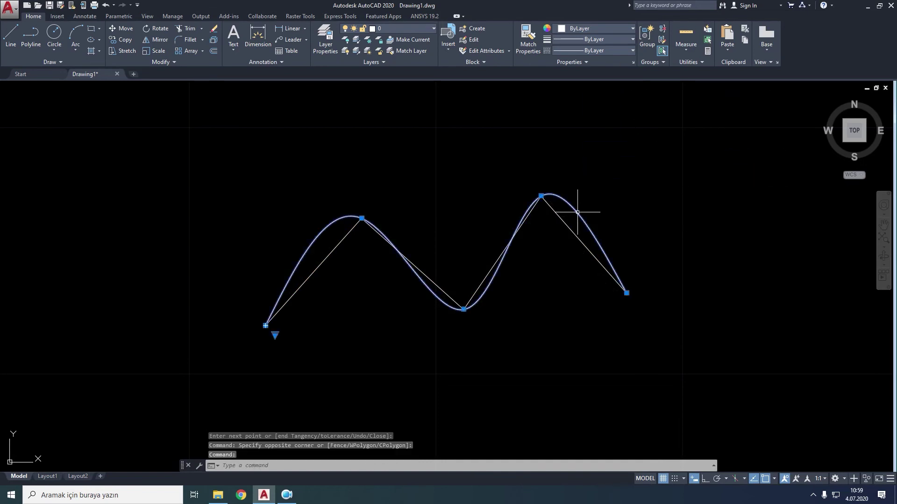
left_click(629, 27)
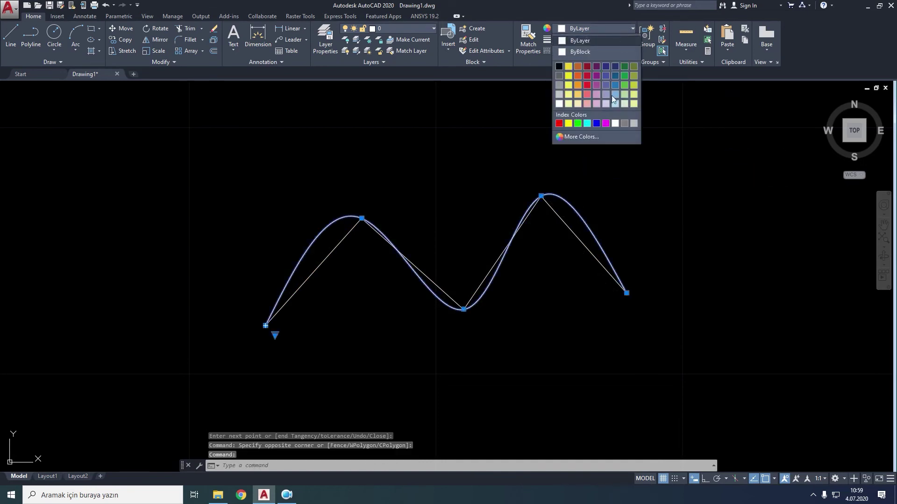
left_click(559, 123)
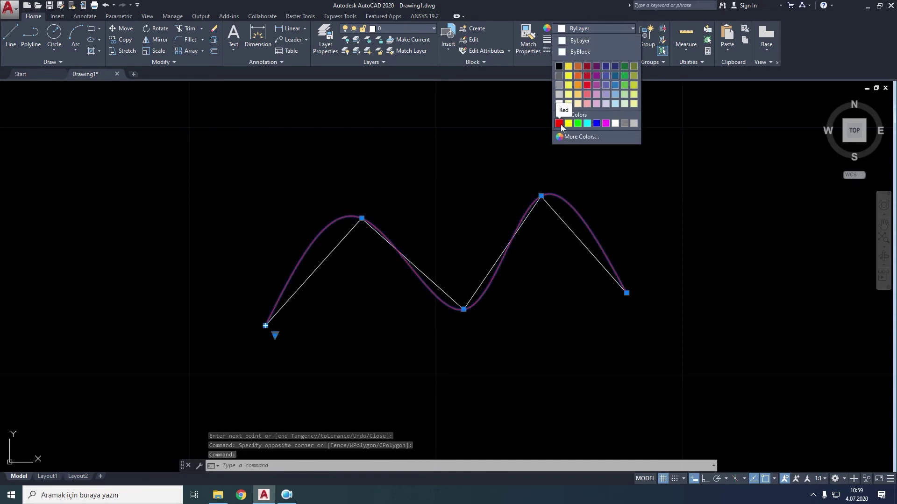
key("Escape")
- Hide the red spline with Isolate > Hide Objects
left_click(582, 219)
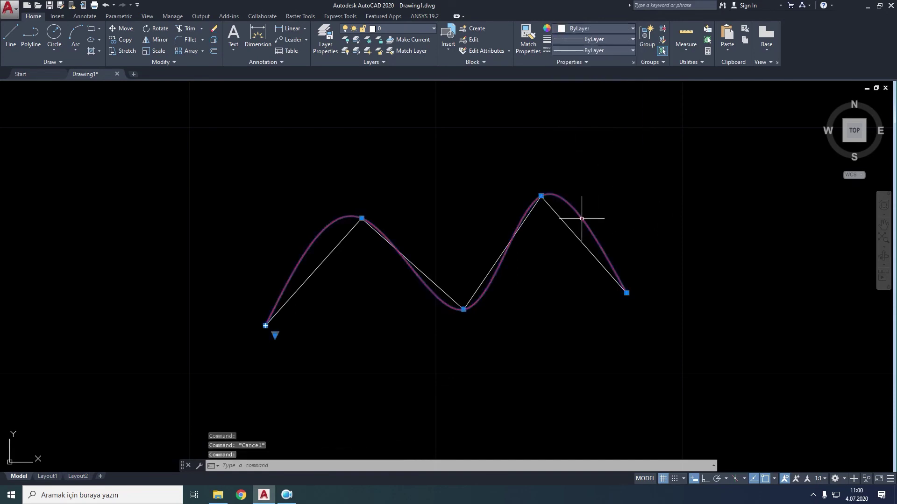
right_click(581, 218)
mouse_move(605, 276)
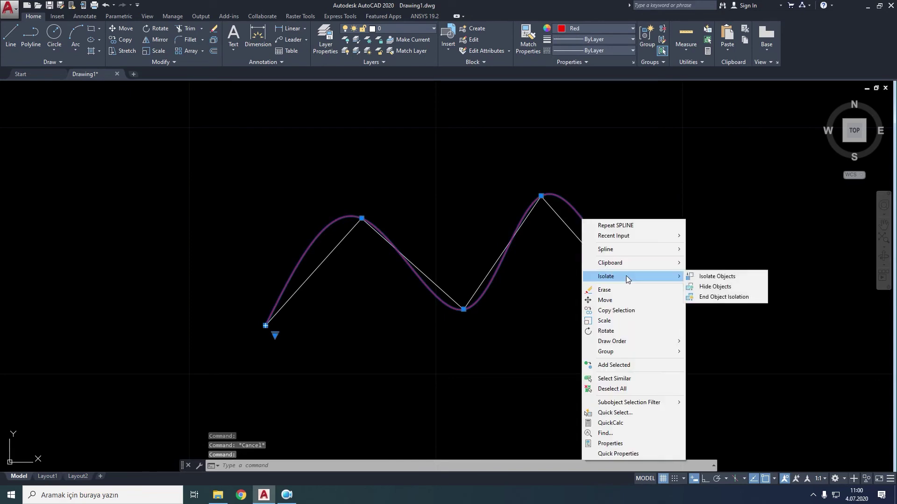
left_click(707, 287)
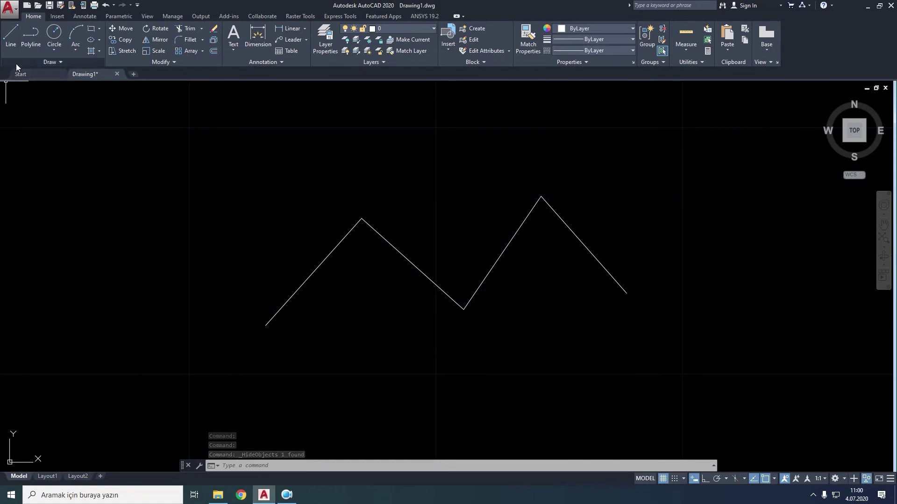
- Draw a Square root-knot spline through the zigzag's five vertices, left endpoint to right endpoint
left_click(48, 61)
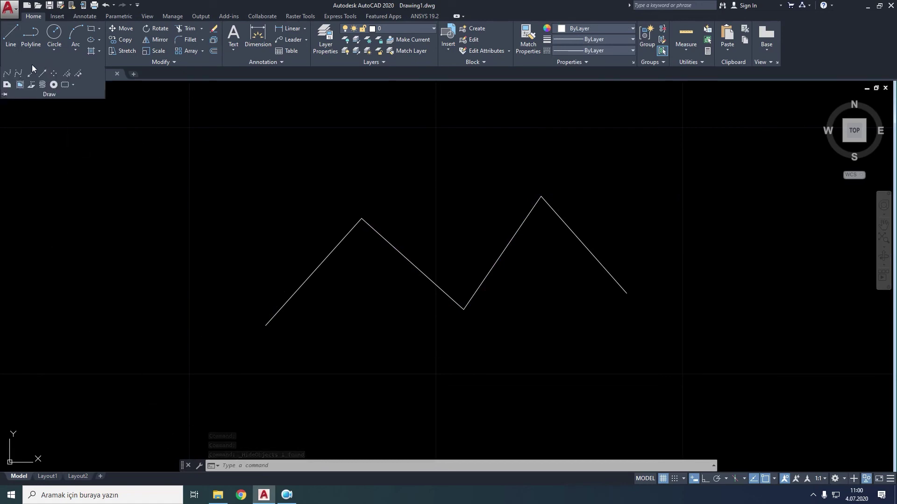
left_click(7, 74)
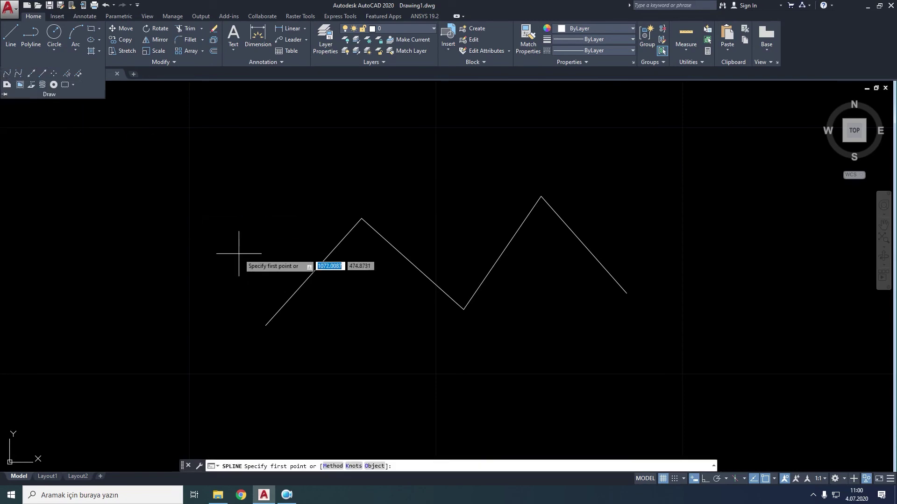
left_click(353, 466)
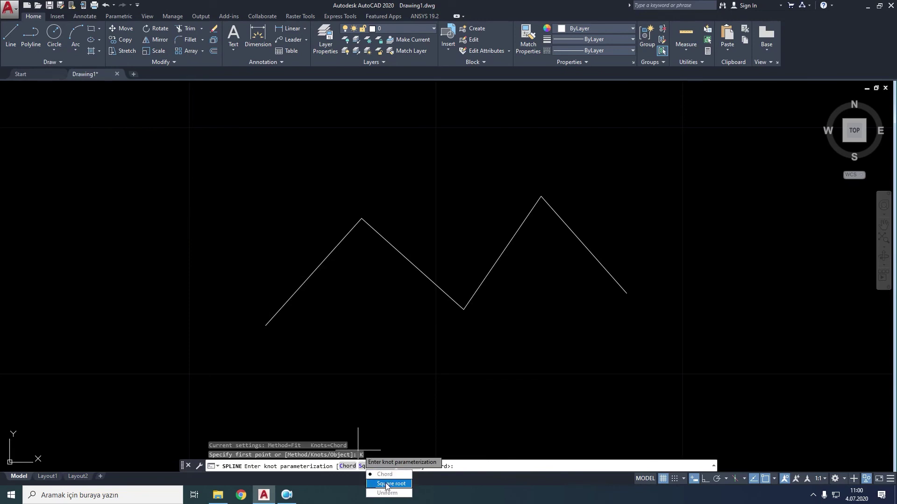
left_click(386, 485)
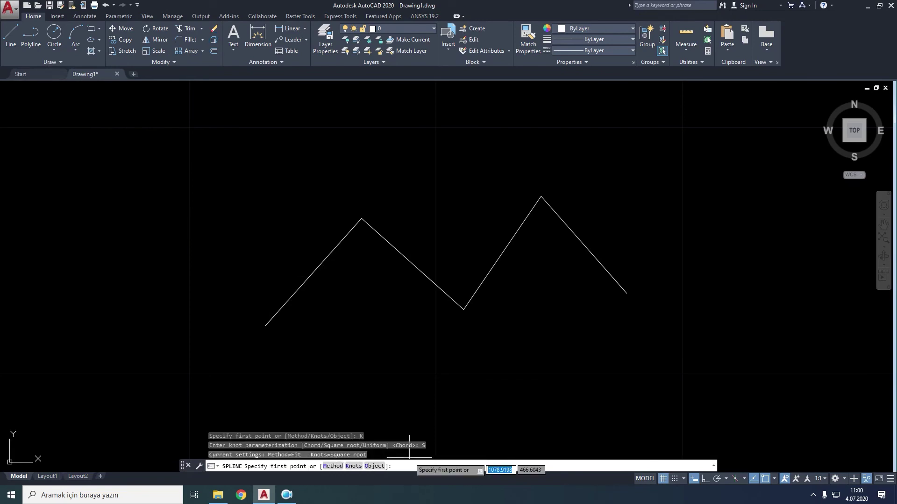
left_click(265, 325)
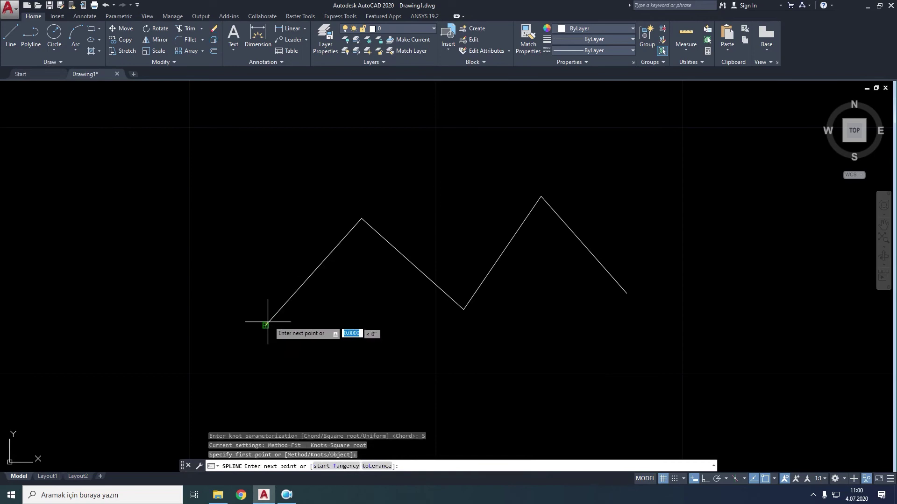
left_click(362, 218)
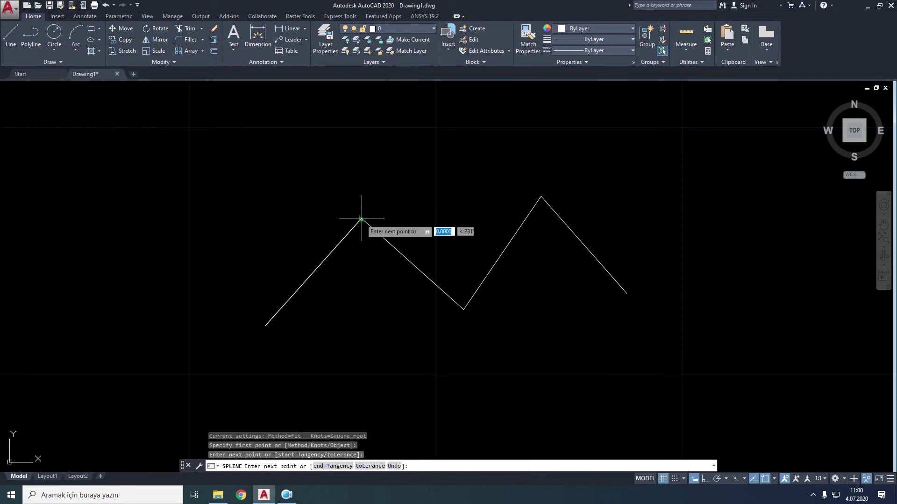
left_click(463, 309)
left_click(541, 196)
left_click(627, 292)
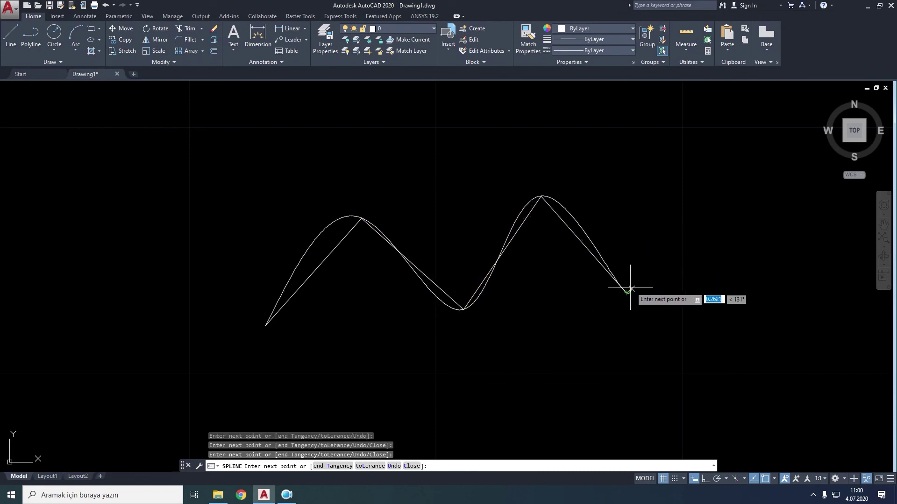
right_click(629, 290)
left_click(642, 295)
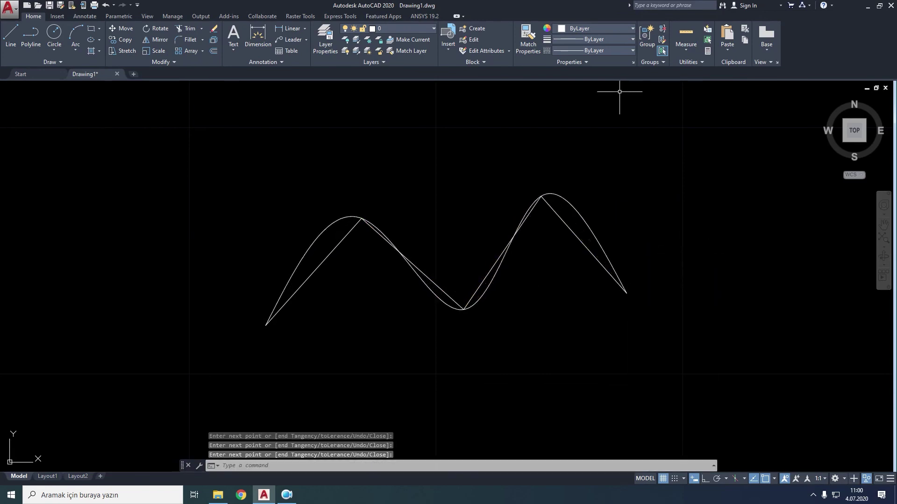
- Colour the new spline yellow, then hide it with Isolate > Hide Objects
left_click(573, 201)
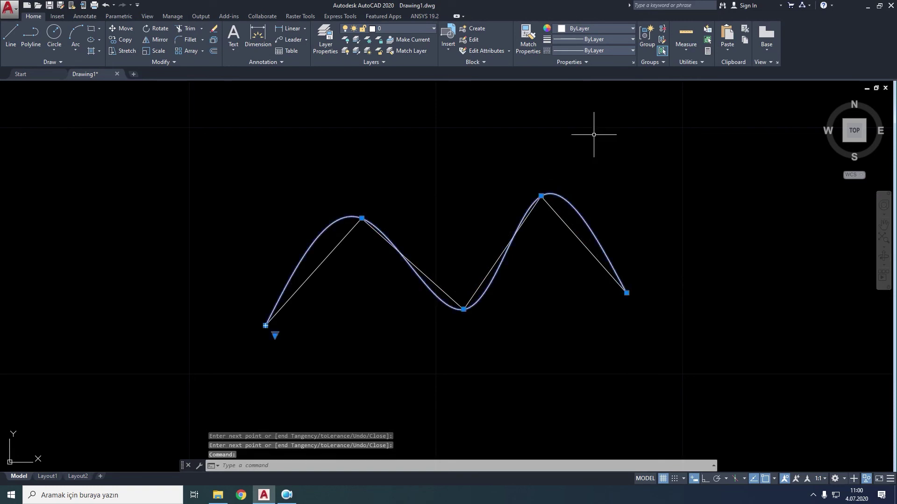
left_click(629, 28)
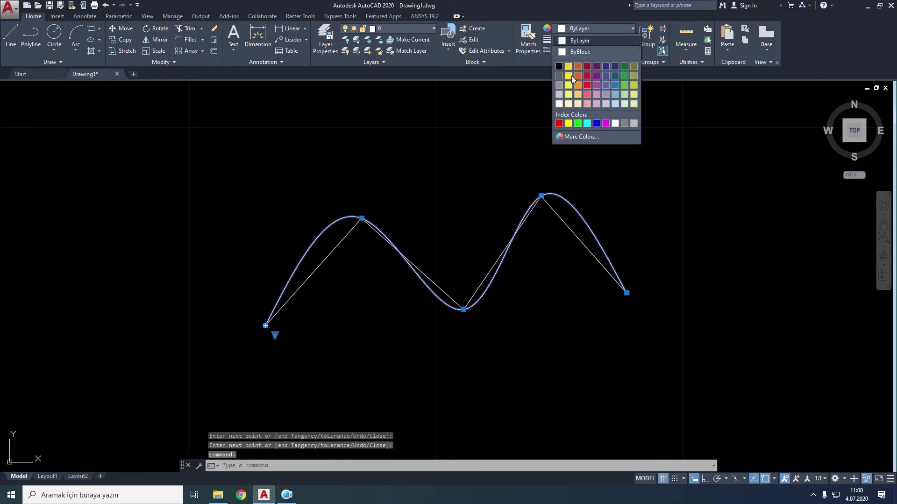
left_click(568, 124)
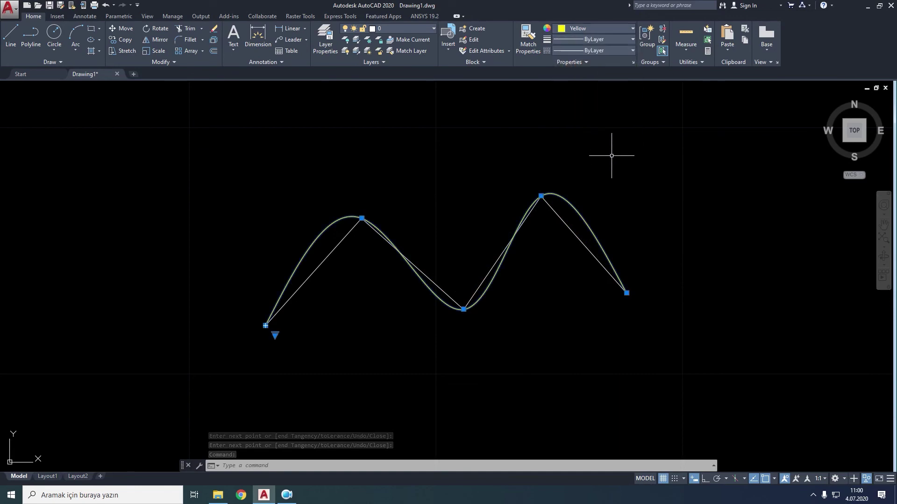
key("Escape")
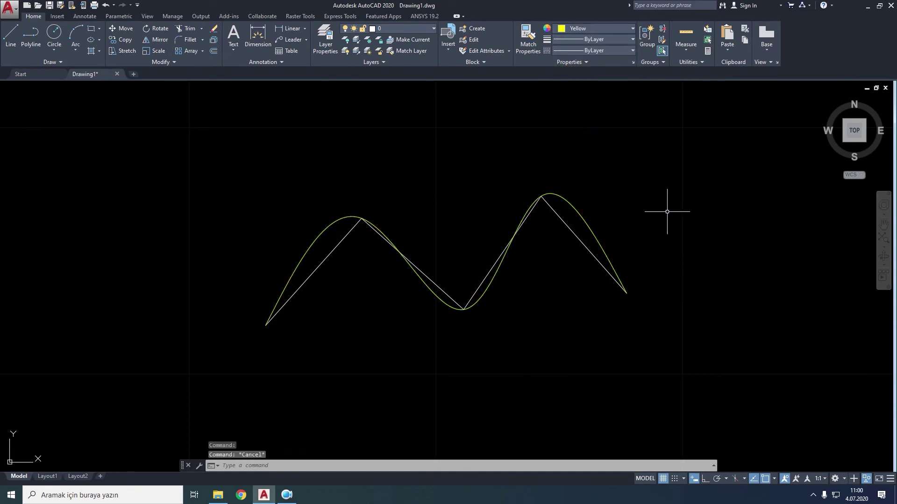
left_click(583, 216)
right_click(583, 216)
mouse_move(606, 273)
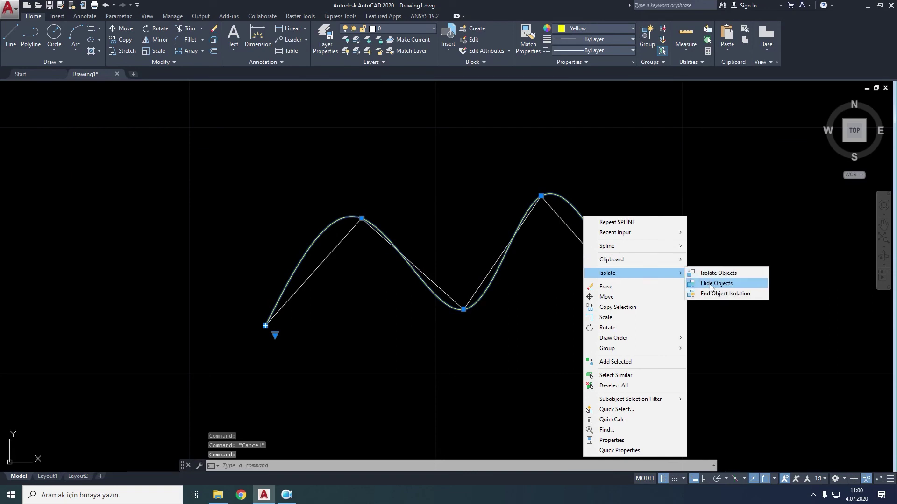
left_click(711, 287)
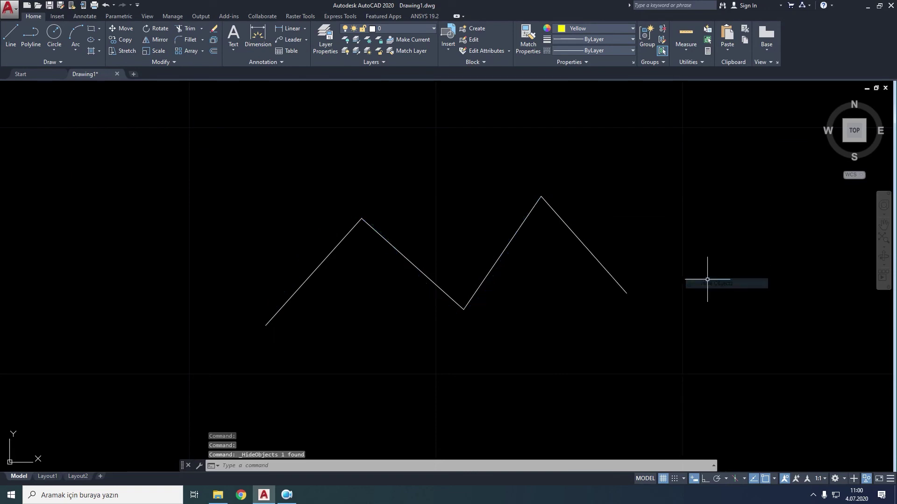
- Draw a Uniform-knot spline through the zigzag's five vertices, from left endpoint to right endpoint
left_click(50, 60)
left_click(8, 74)
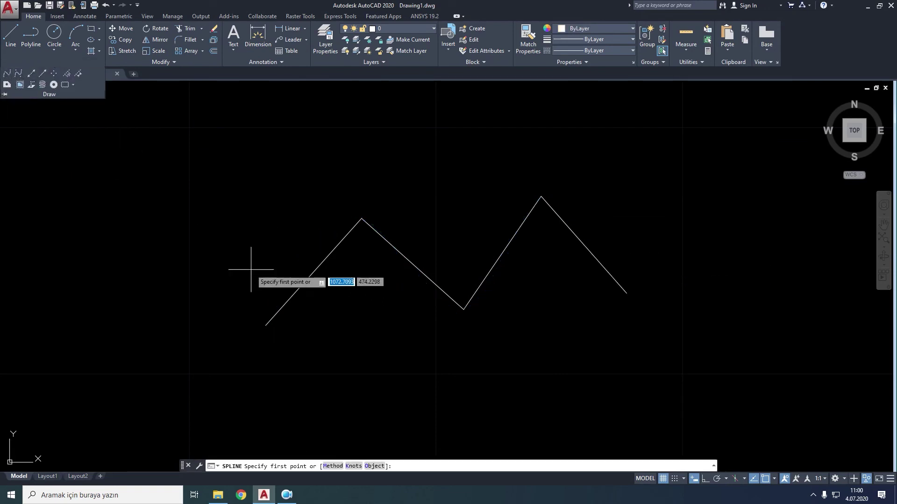
left_click(357, 466)
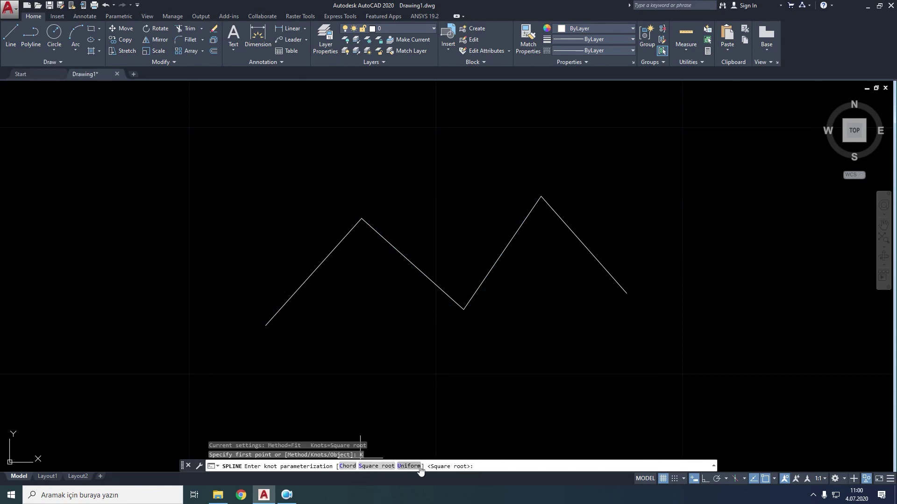
left_click(410, 467)
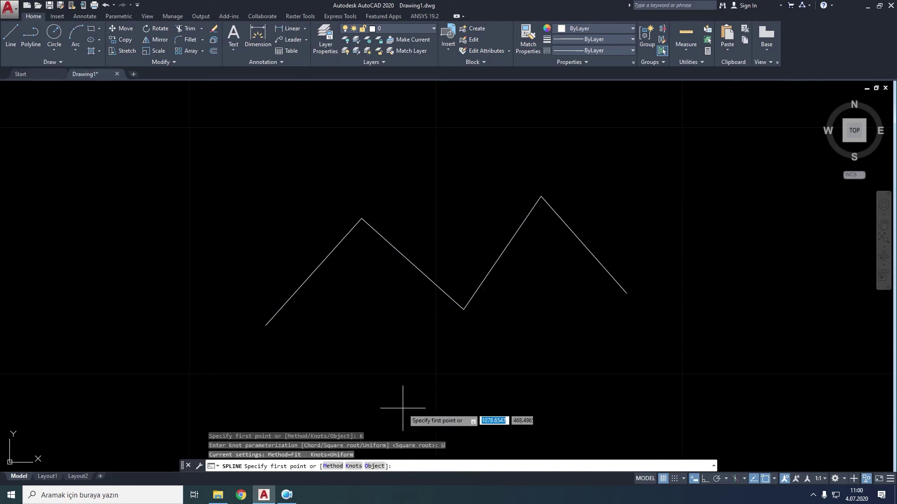
left_click(265, 326)
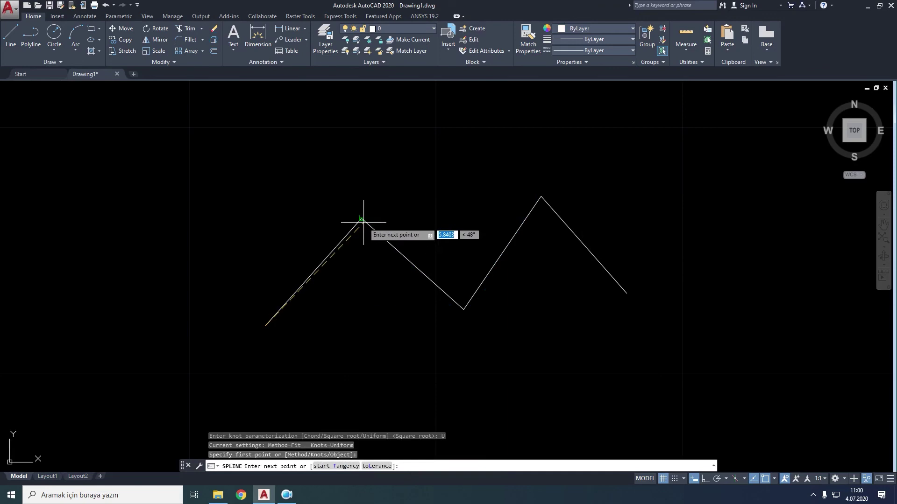
left_click(361, 218)
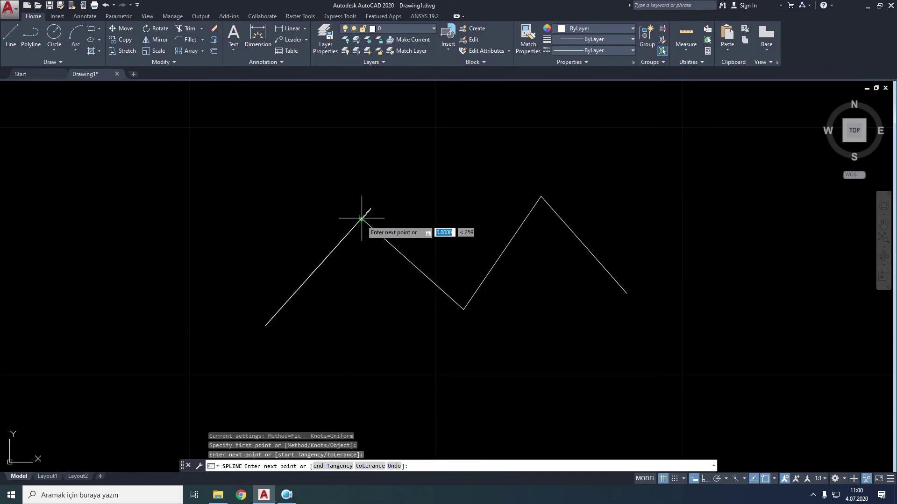
left_click(463, 308)
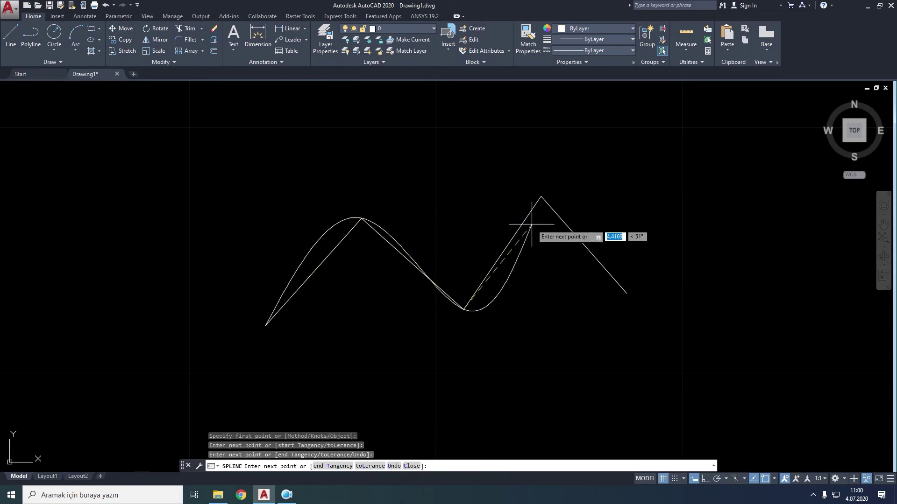
left_click(541, 196)
left_click(626, 293)
right_click(675, 291)
left_click(681, 294)
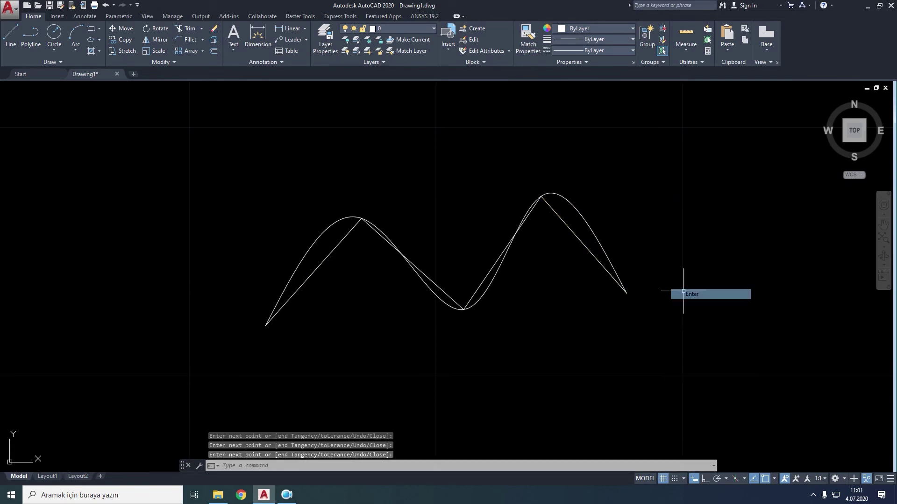
- Colour the uniform spline green and end object isolation to reveal the hidden red spline
left_click(579, 213)
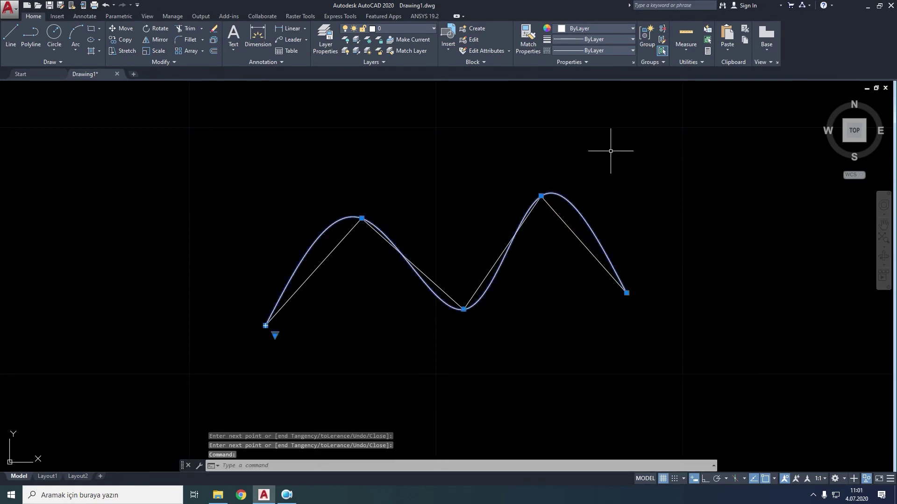
left_click(624, 29)
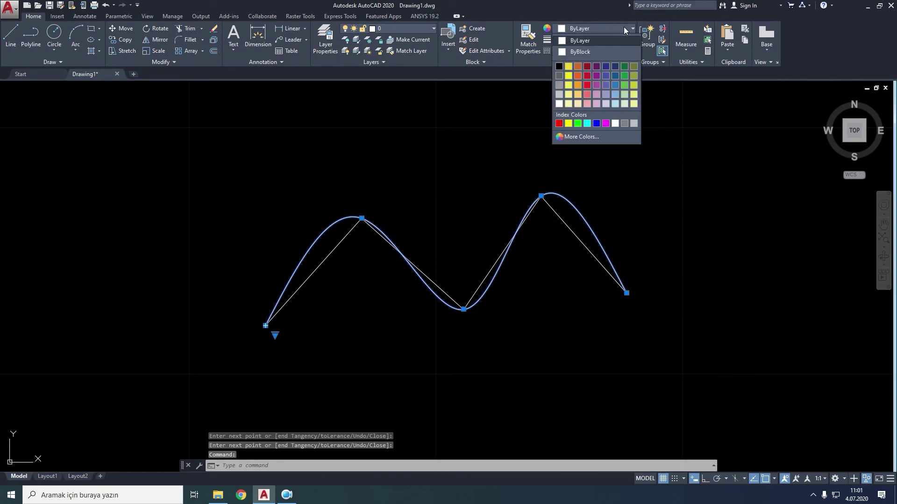
left_click(577, 124)
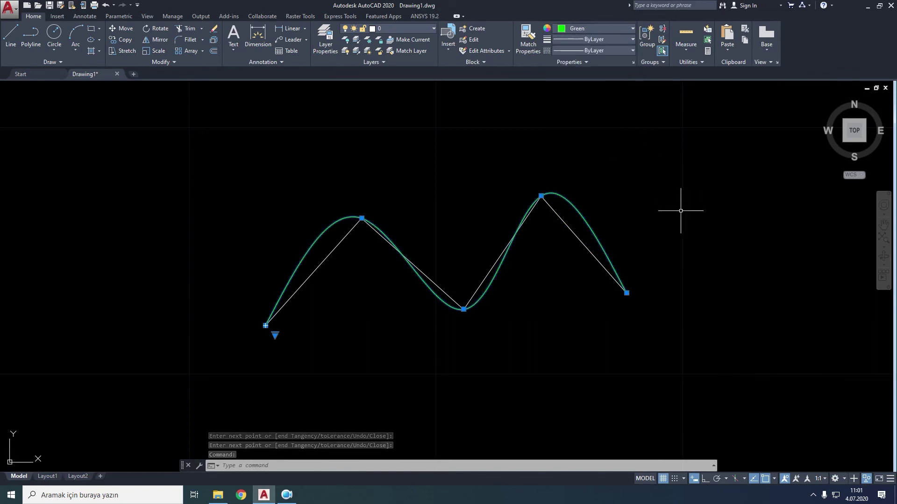
key("Escape")
right_click(608, 157)
mouse_move(638, 201)
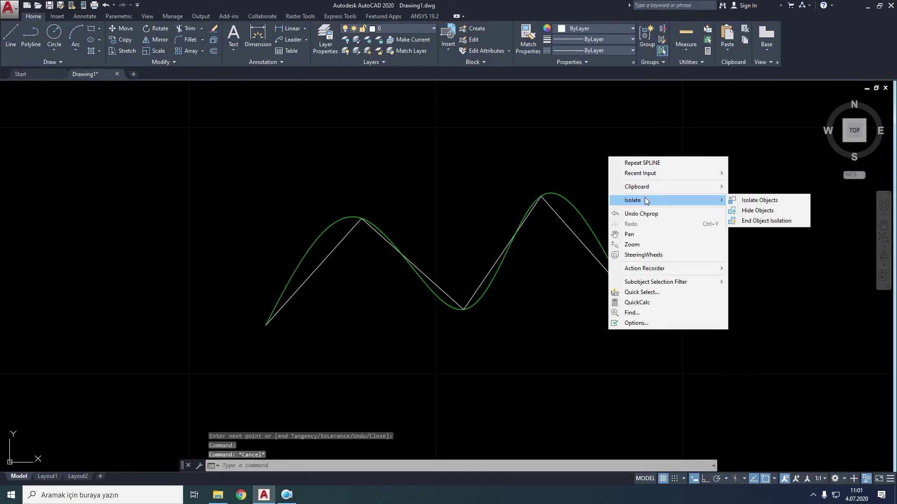
left_click(760, 225)
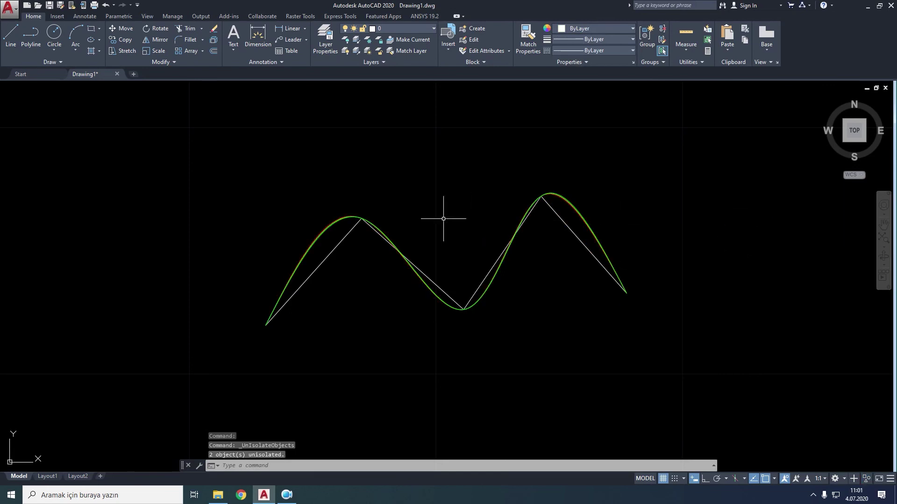
- Zoom and pan along the red and green splines to compare them near peaks and vertices
scroll(351, 220, "up", 3)
scroll(340, 230, "up", 3)
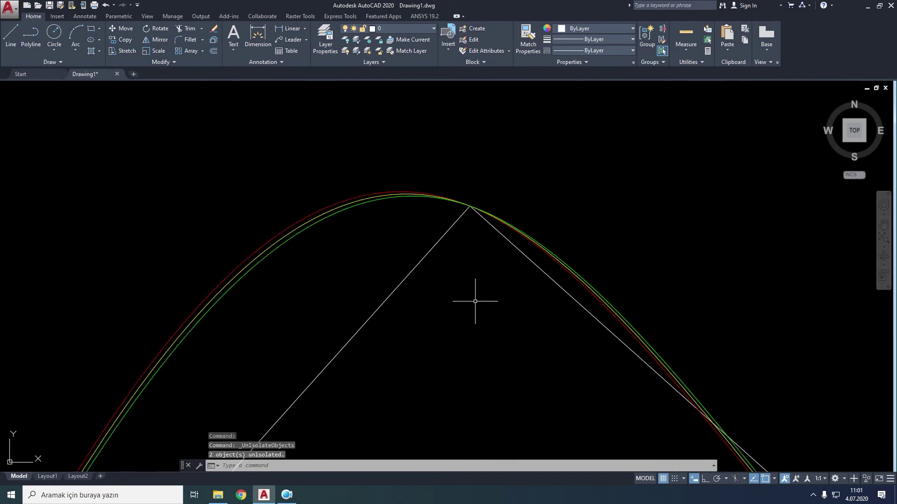
middle_click_drag(431, 269, 322, 182)
scroll(472, 262, "up", 2)
scroll(663, 363, "up", 2)
scroll(537, 252, "down", 1)
scroll(580, 276, "down", 2)
scroll(603, 315, "up", 2)
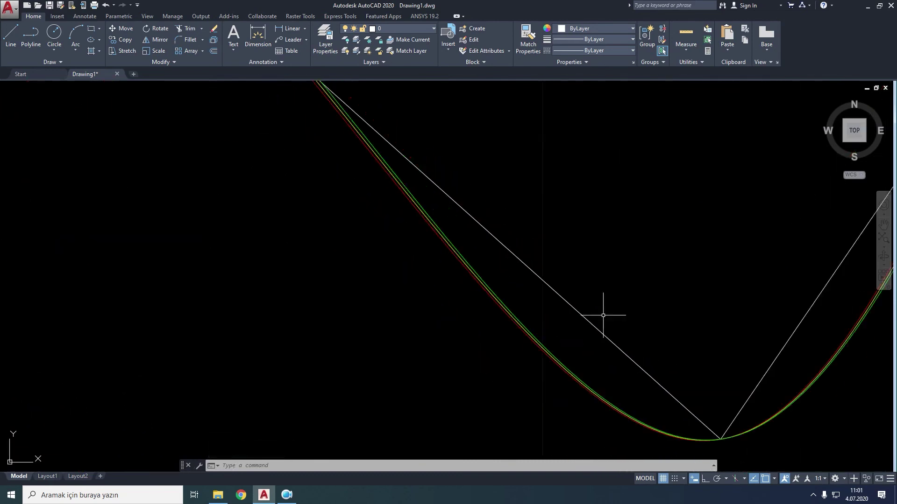
scroll(603, 316, "up", 1)
scroll(608, 317, "down", 1)
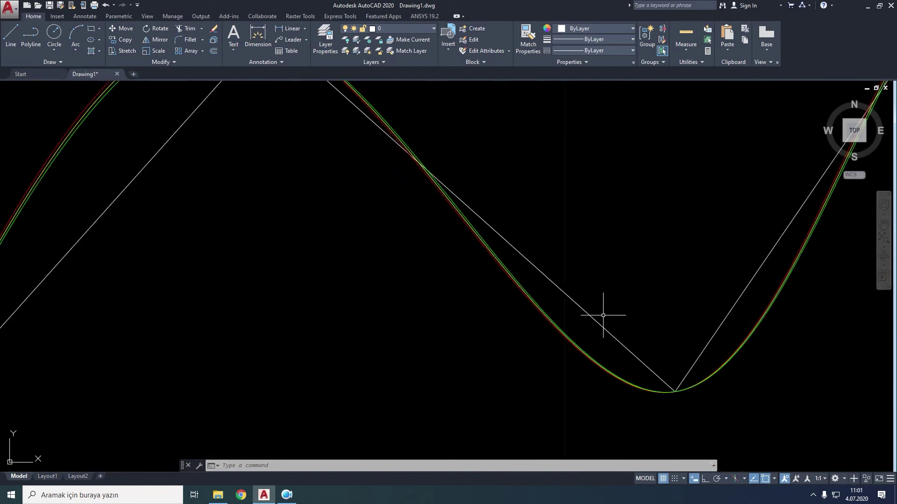
scroll(664, 321, "down", 2)
middle_click_drag(621, 233, 369, 280)
scroll(725, 165, "up", 2)
scroll(787, 286, "up", 1)
middle_click_drag(786, 287, 387, 164)
middle_click_drag(502, 332, 495, 62)
middle_click_drag(661, 385, 661, 320)
scroll(642, 329, "down", 2)
scroll(690, 266, "down", 1)
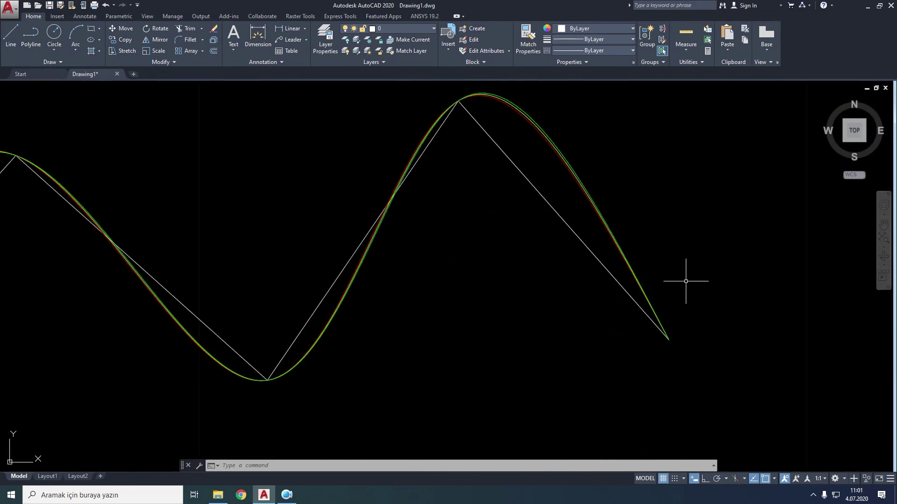
scroll(686, 276, "down", 2)
scroll(369, 225, "up", 1)
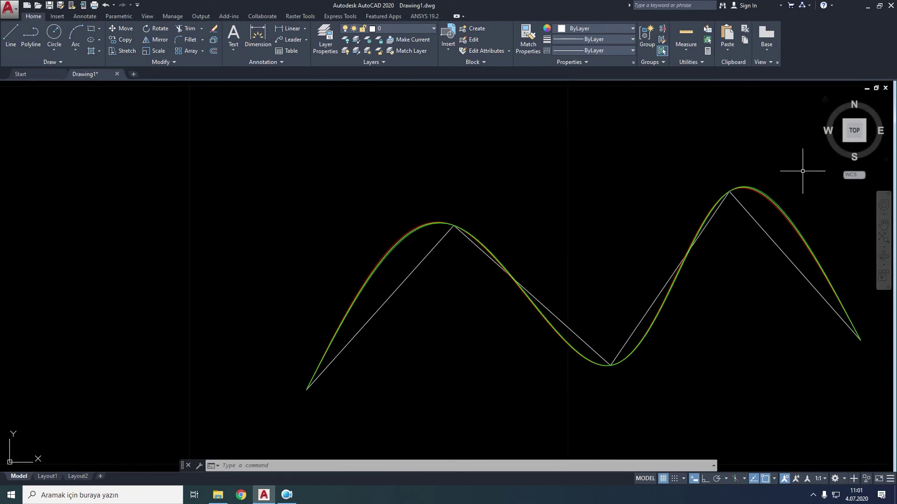
left_click(789, 190)
- Delete the splines and zigzag, briefly starting and cancelling a line
left_click(570, 301)
key("Delete")
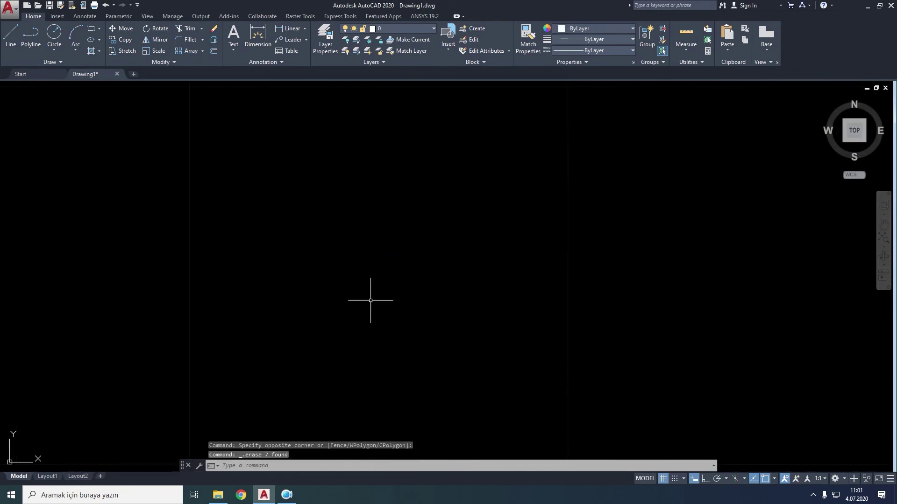
left_click(34, 62)
left_click(7, 74)
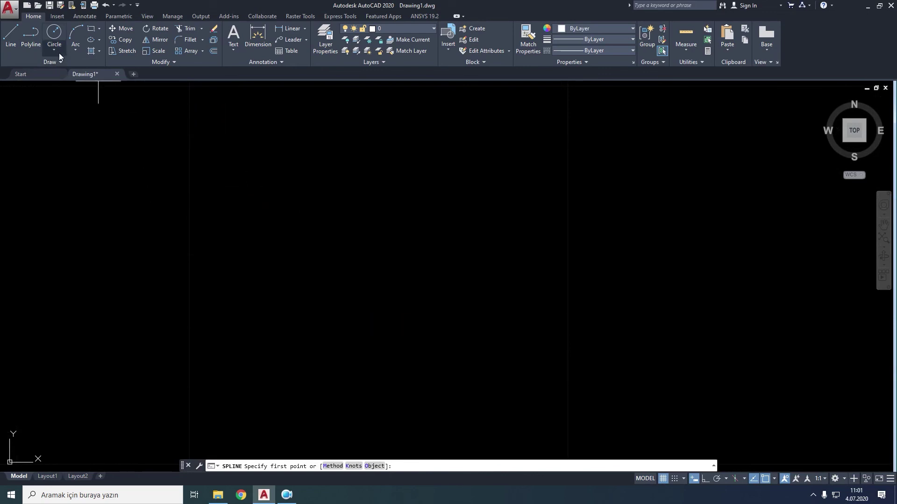
left_click(10, 35)
left_click(177, 298)
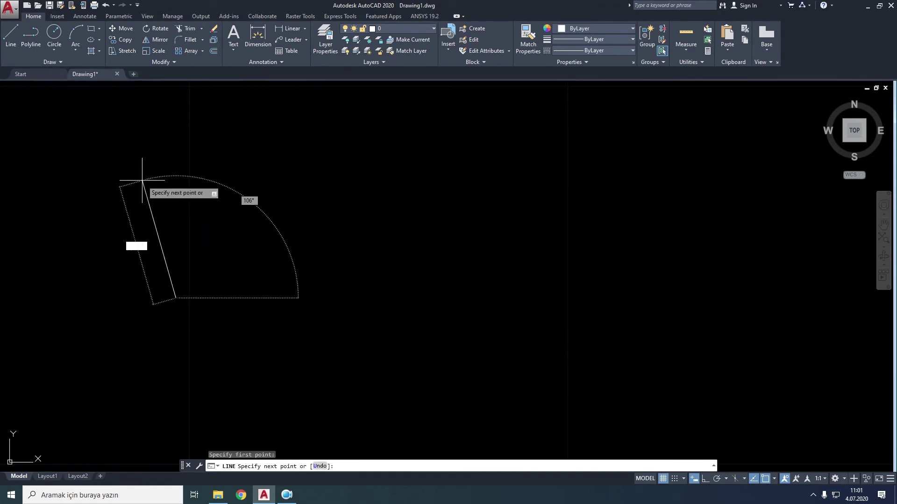
key("Escape")
- Draw a polyline of three straight segments through four points, ending in an arc segment
left_click(29, 36)
left_click(194, 322)
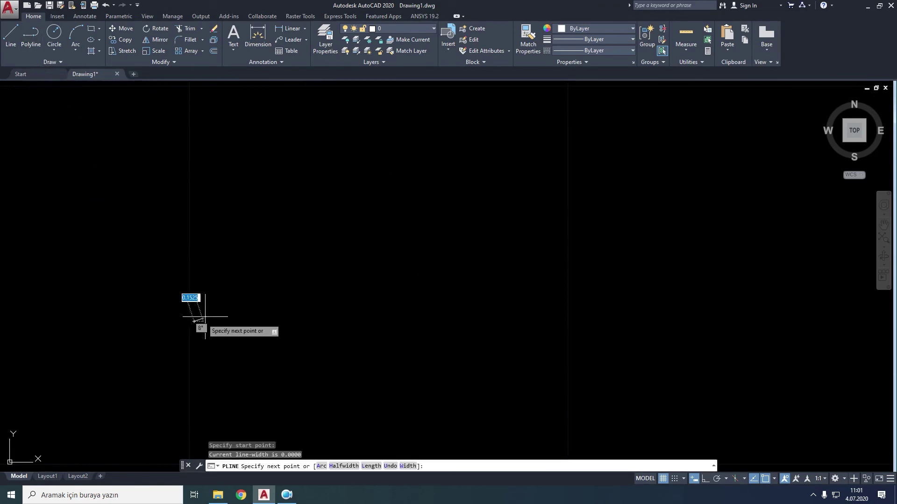
left_click(377, 229)
left_click(495, 341)
left_click(645, 243)
right_click(645, 244)
left_click(667, 285)
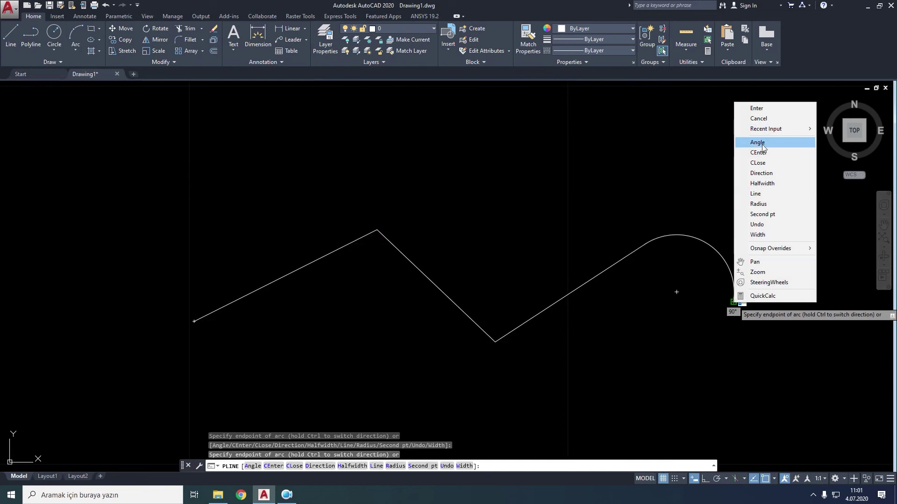
left_click(756, 108)
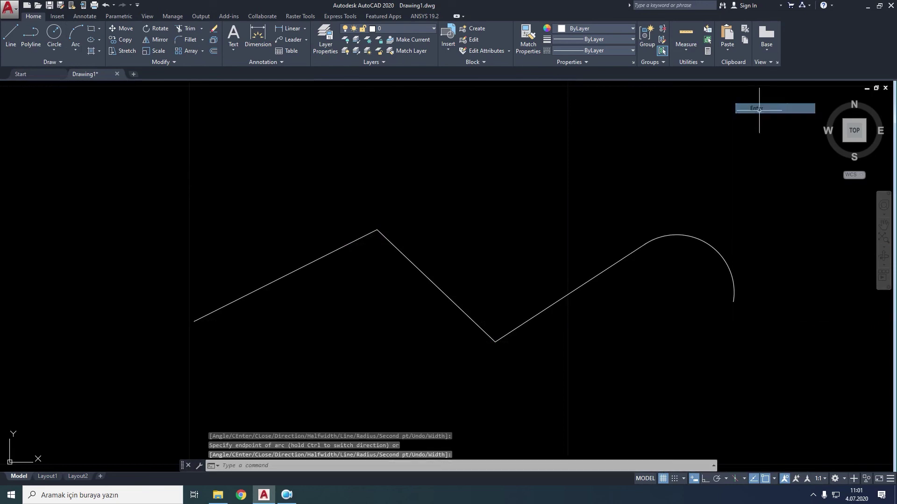
left_click(418, 270)
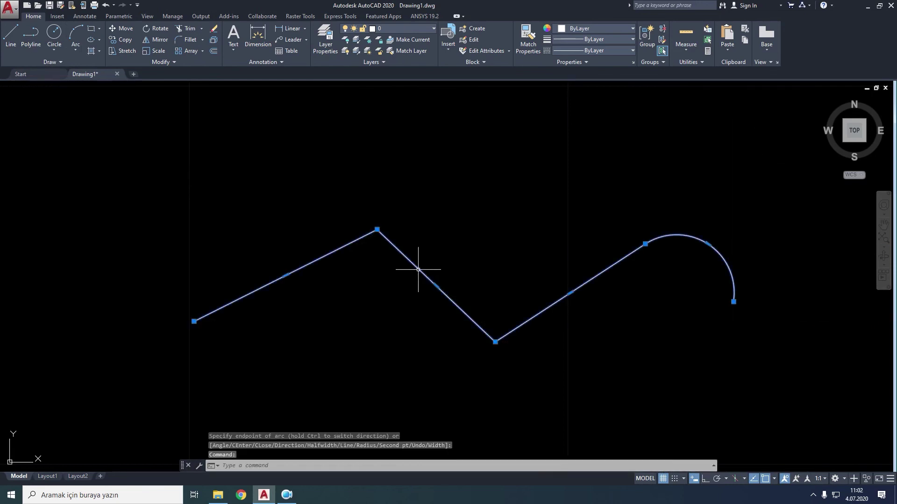
- Apply Polyline > Spline Fit to the polyline and confirm Fit/Smooth Cubic in Properties
right_click(418, 269)
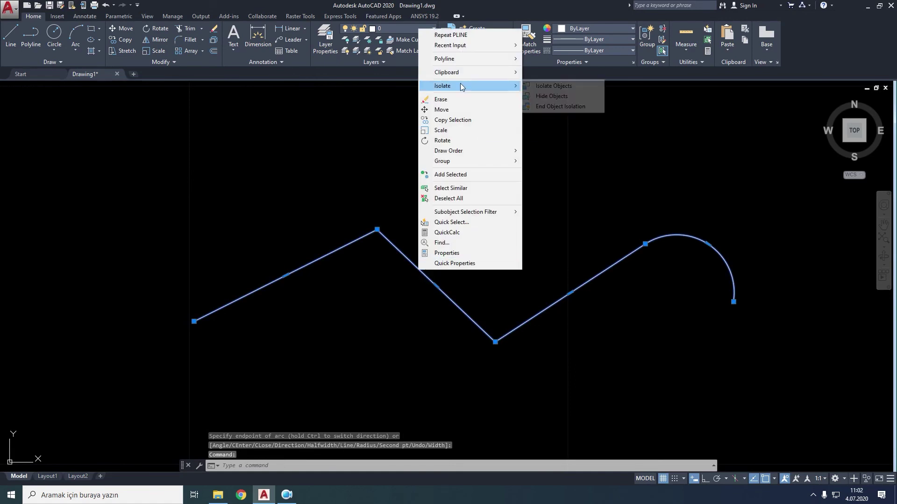
mouse_move(444, 59)
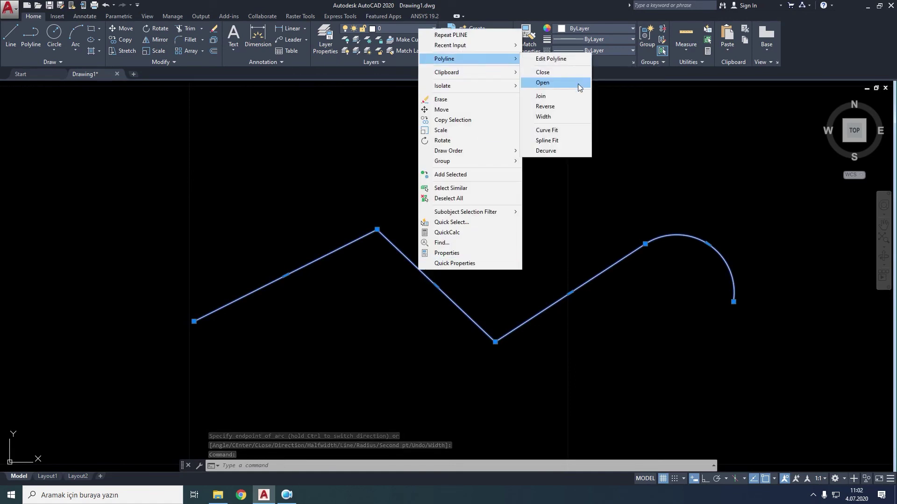
left_click(558, 141)
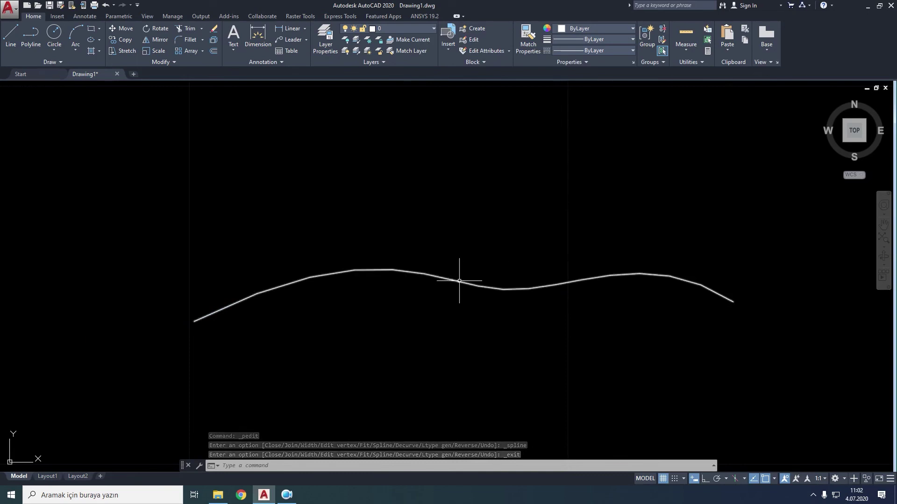
left_click(459, 282)
right_click(459, 281)
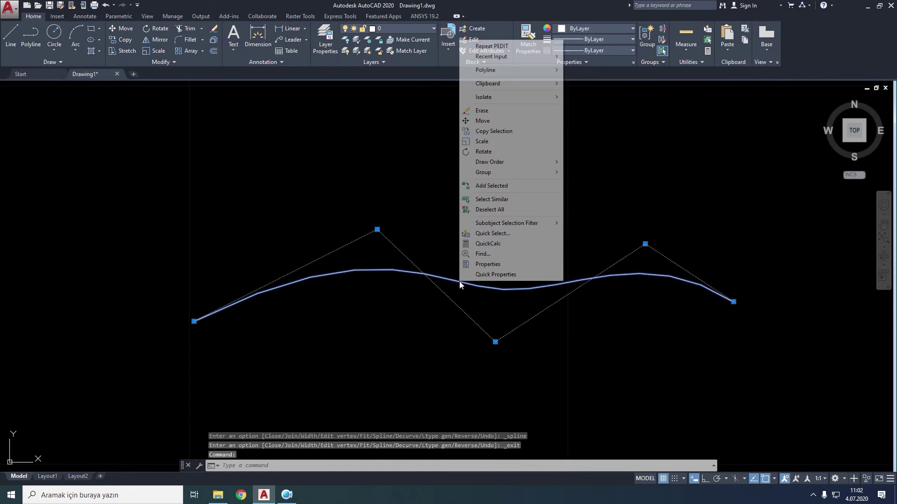
left_click(481, 268)
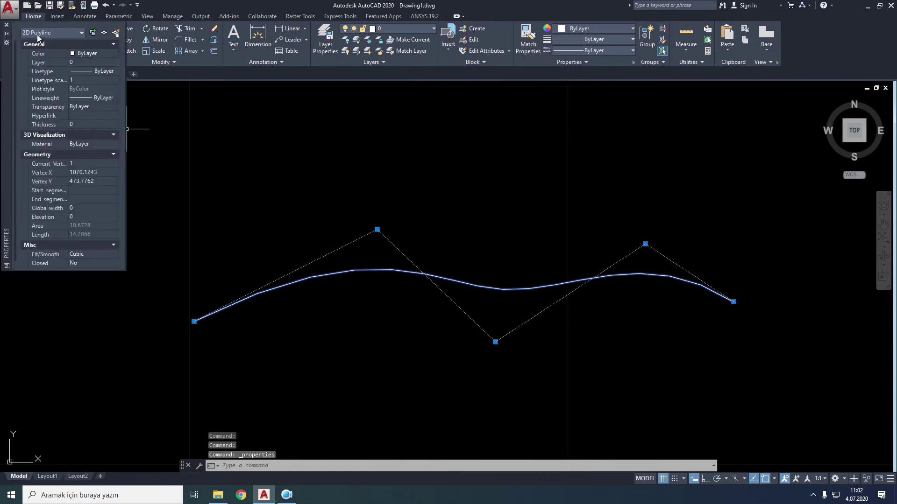
left_click(7, 25)
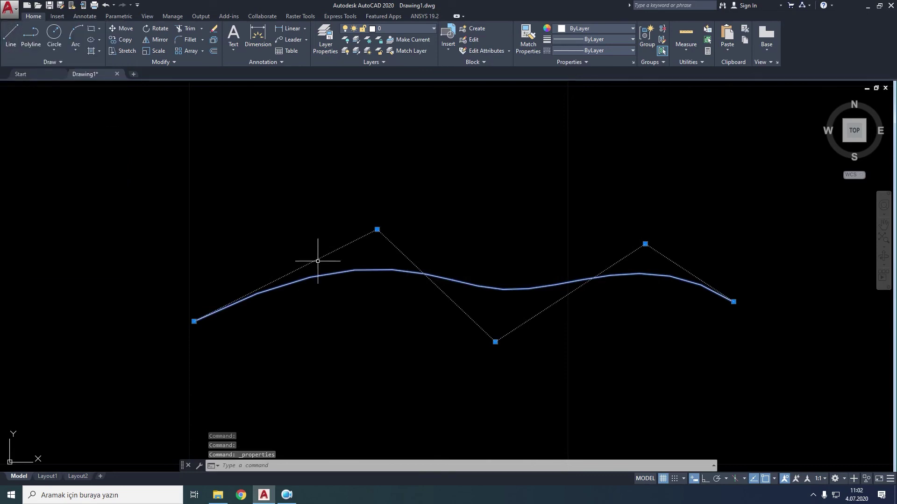
key("Escape")
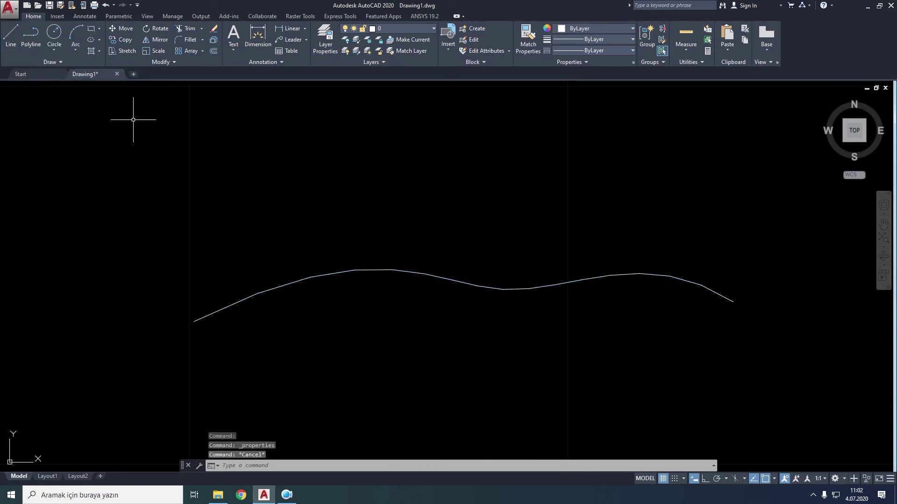
- Convert the spline-fit polyline into a spline with SPLINE's Object option and check its Properties
left_click(54, 63)
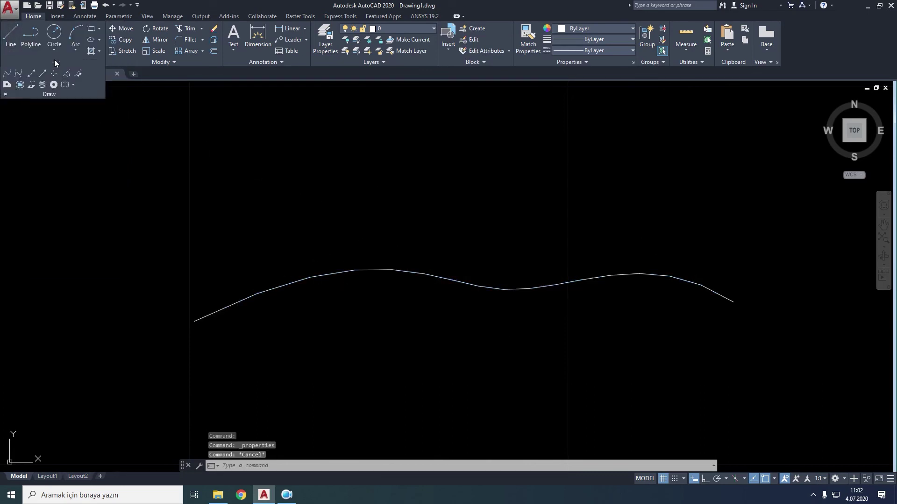
left_click(5, 74)
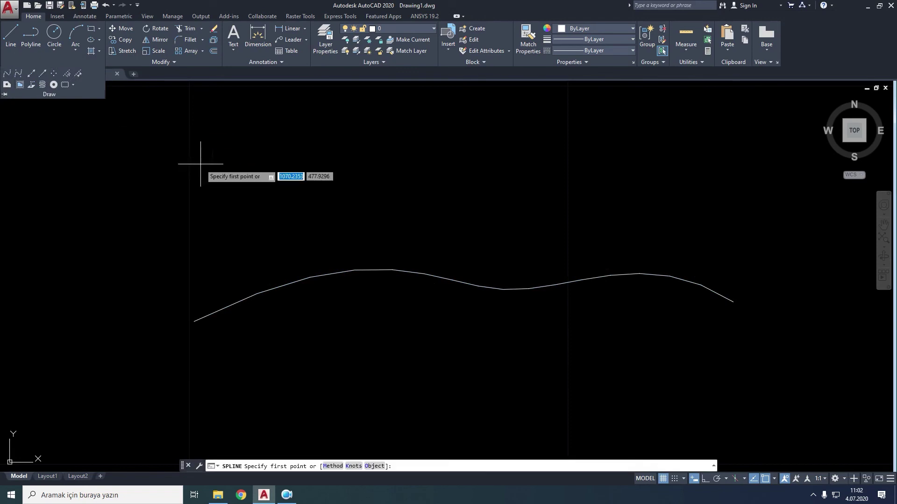
left_click(384, 467)
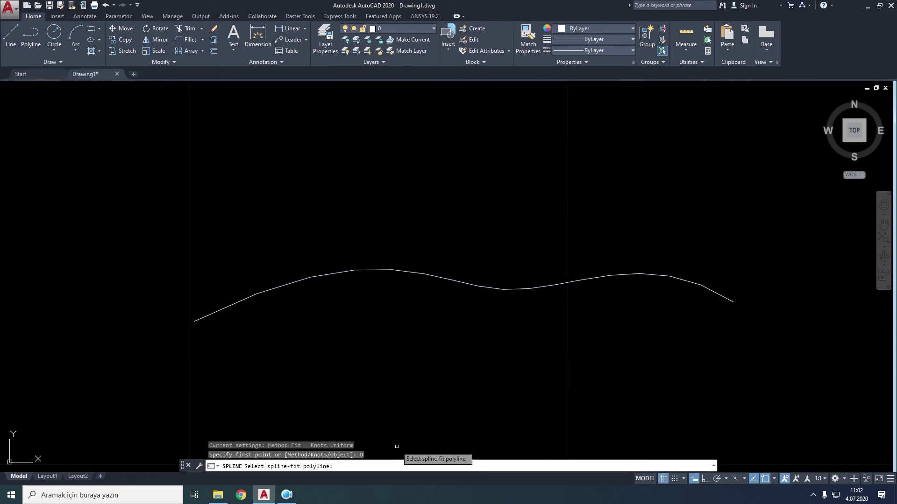
left_click(453, 281)
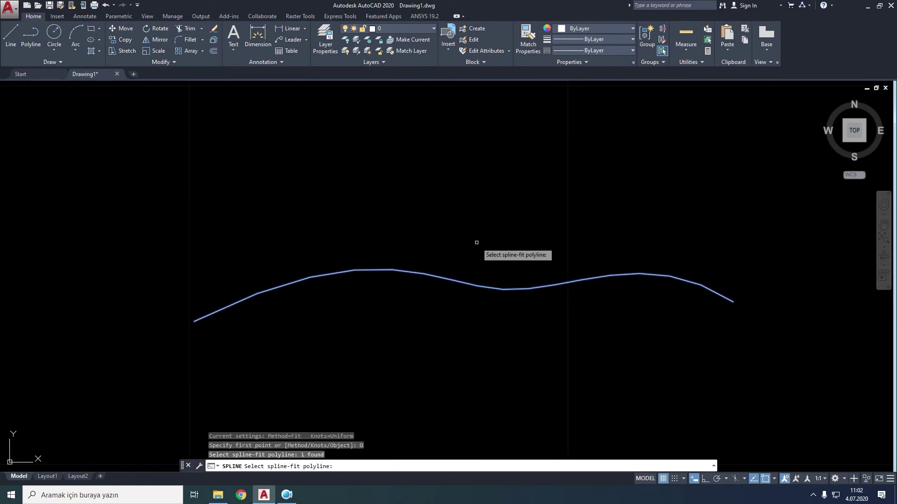
key("Return")
left_click(457, 281)
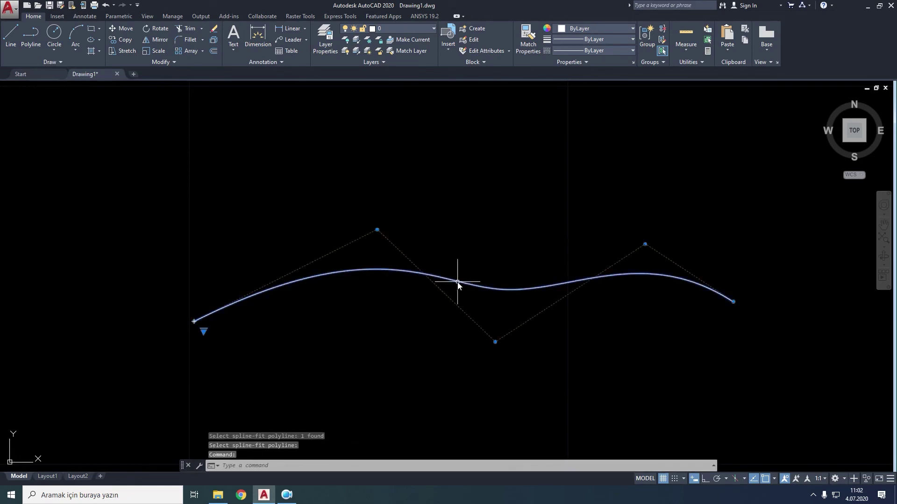
right_click(457, 281)
left_click(472, 266)
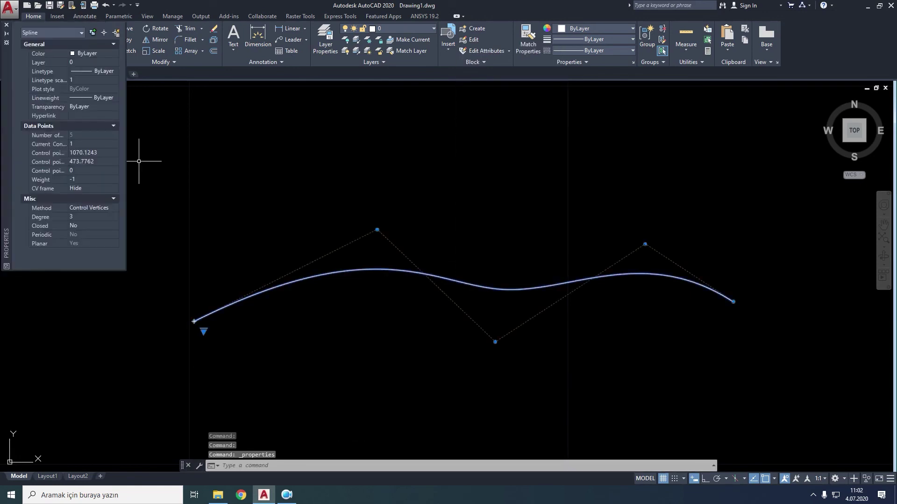
left_click(6, 26)
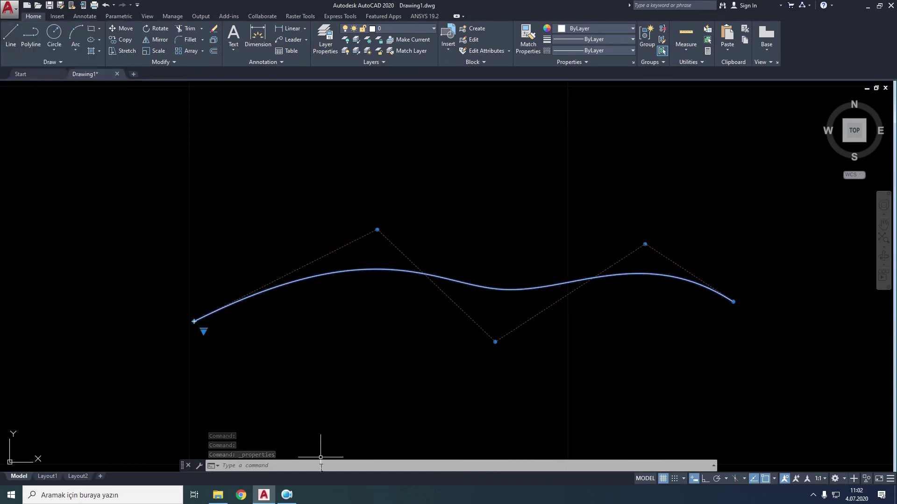